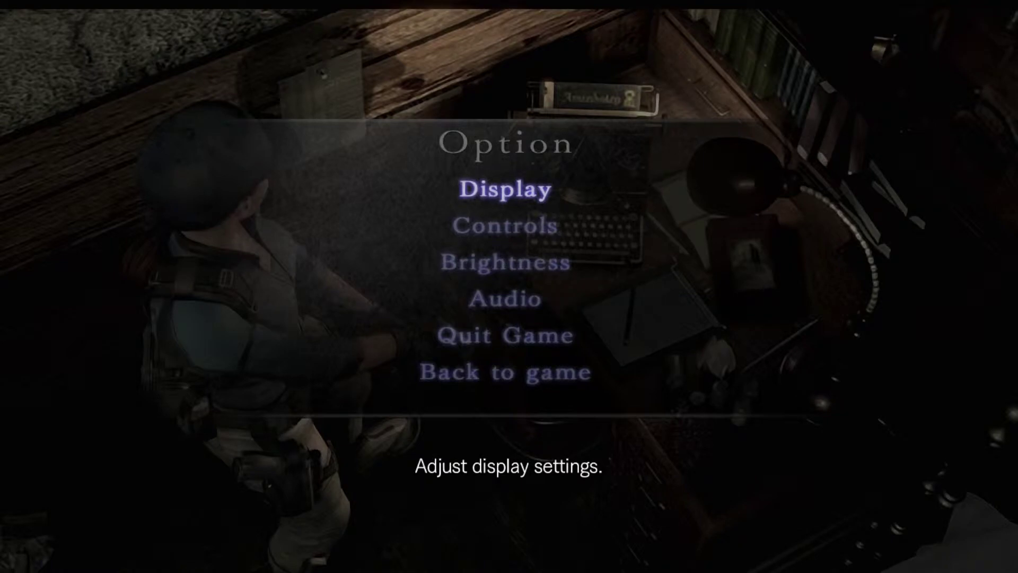
pyautogui.press('Escape')
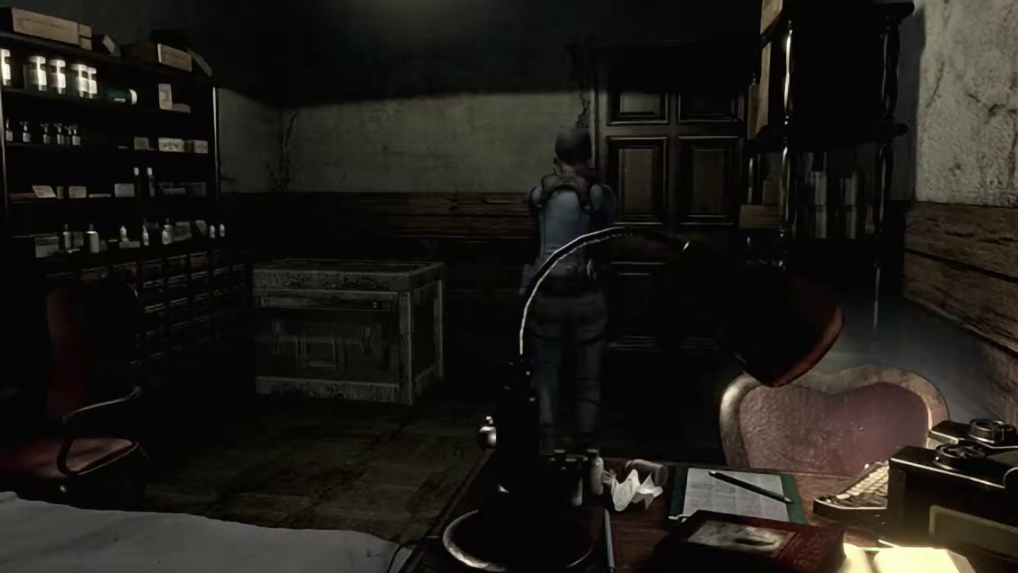
pyautogui.press('Left')
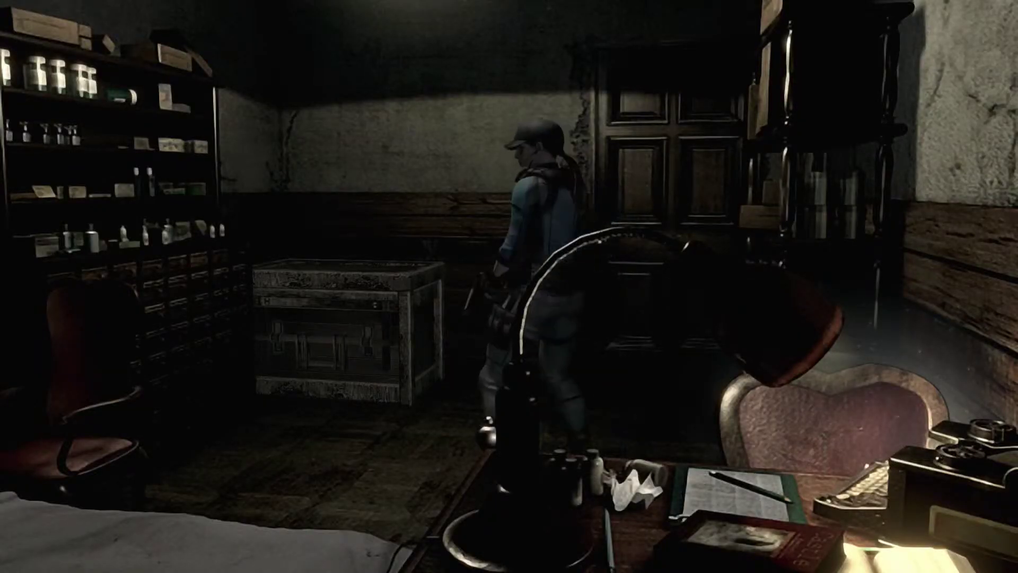
pyautogui.press('Tab')
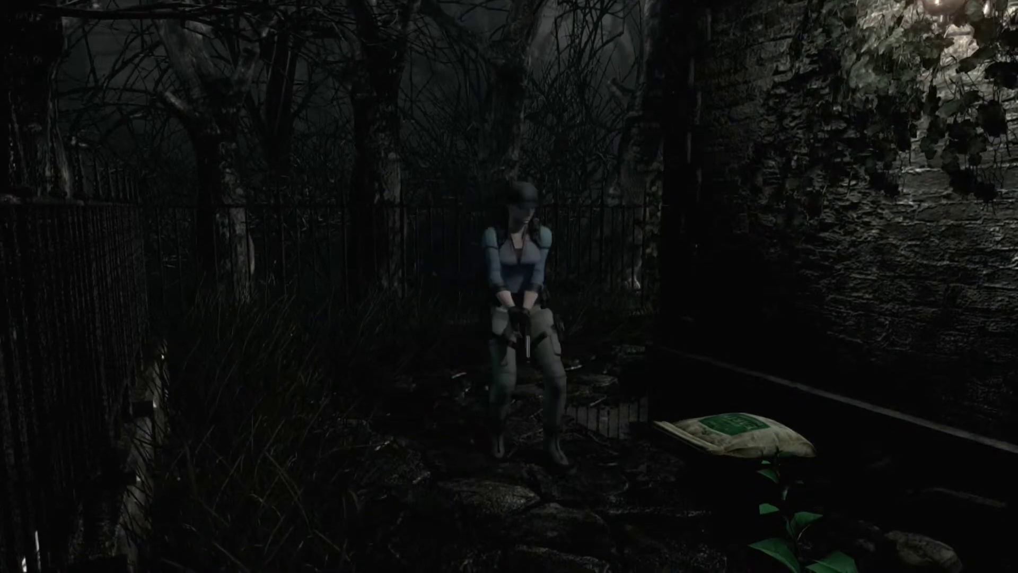
pyautogui.press('Tab')
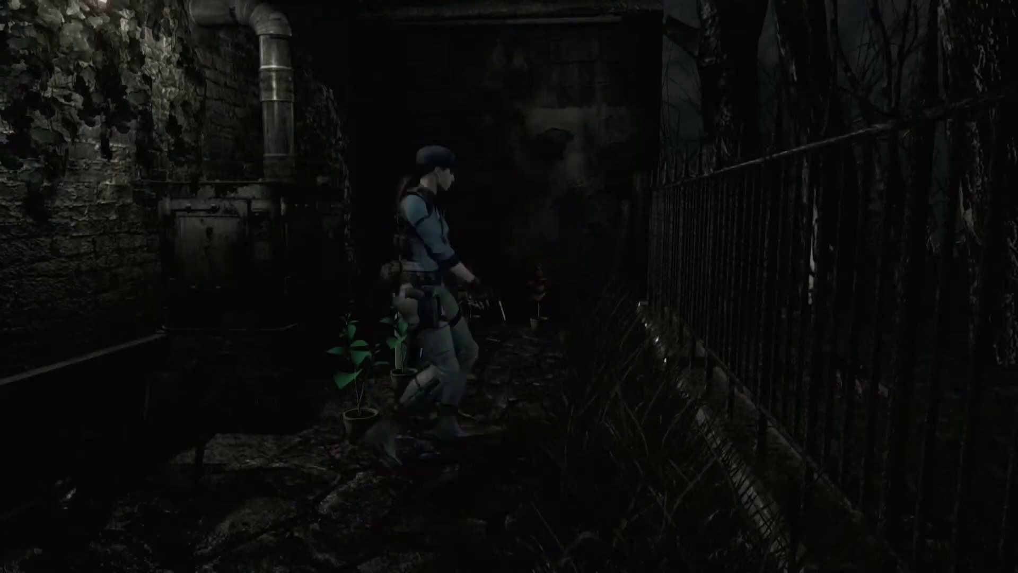
pyautogui.press('w')
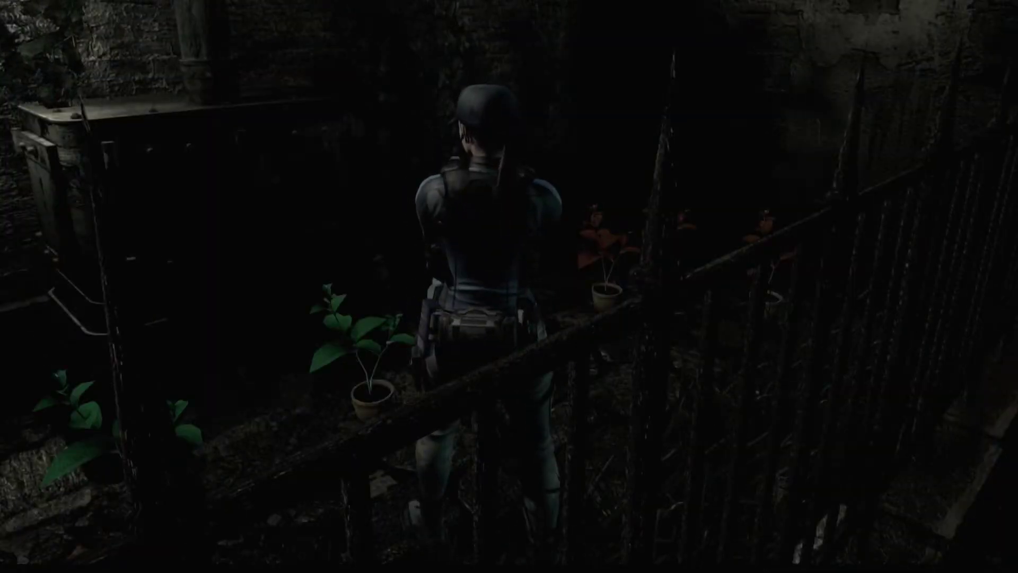
pyautogui.press('s')
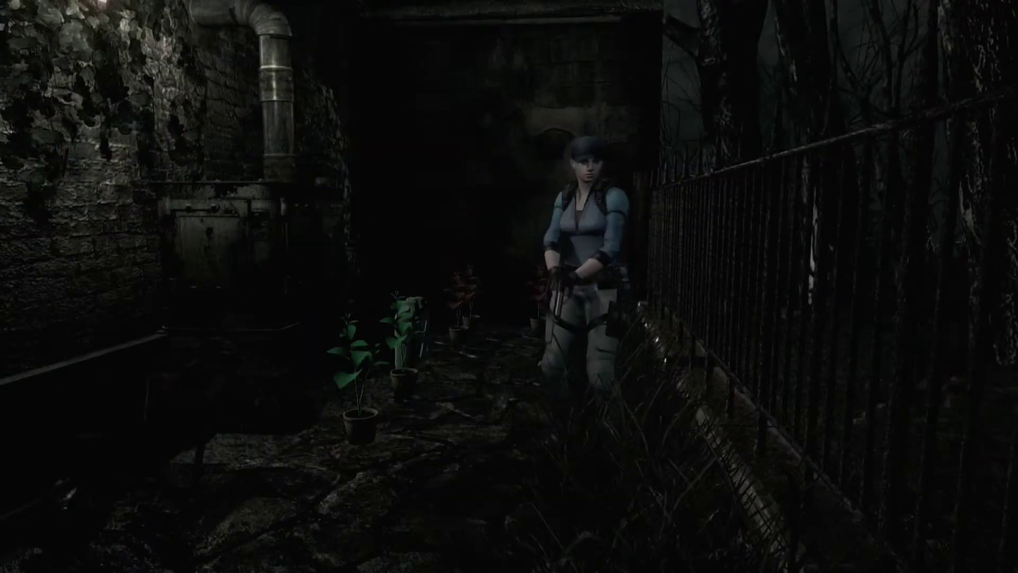
pyautogui.press('s')
pyautogui.press('Escape')
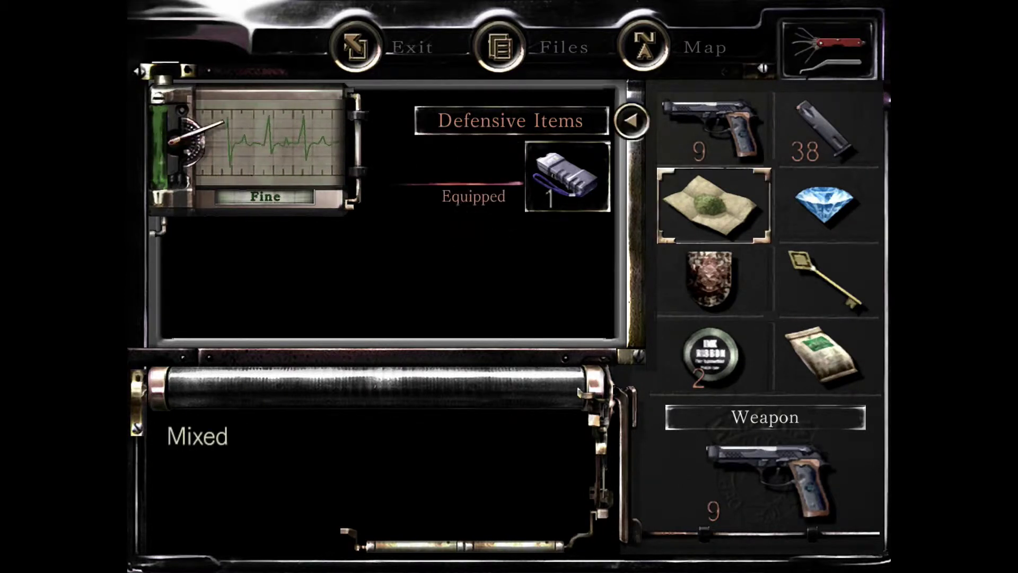
pyautogui.press('Escape')
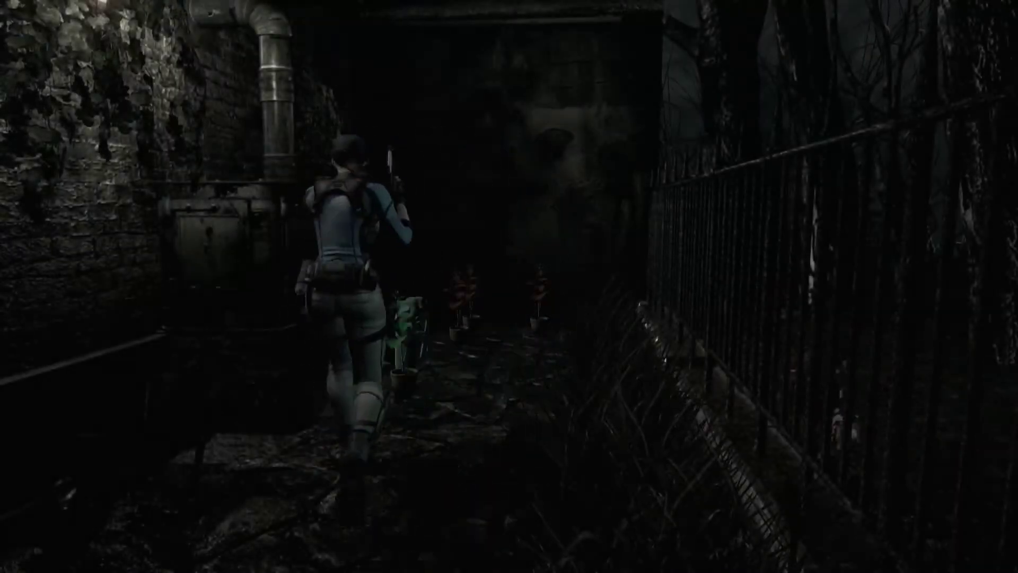
pyautogui.press('space')
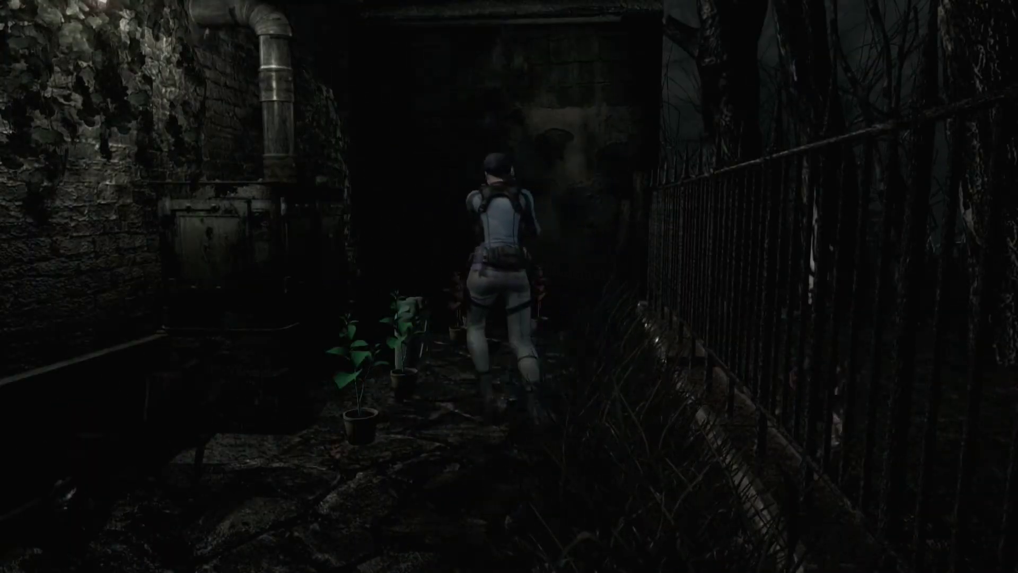
pyautogui.press('Up')
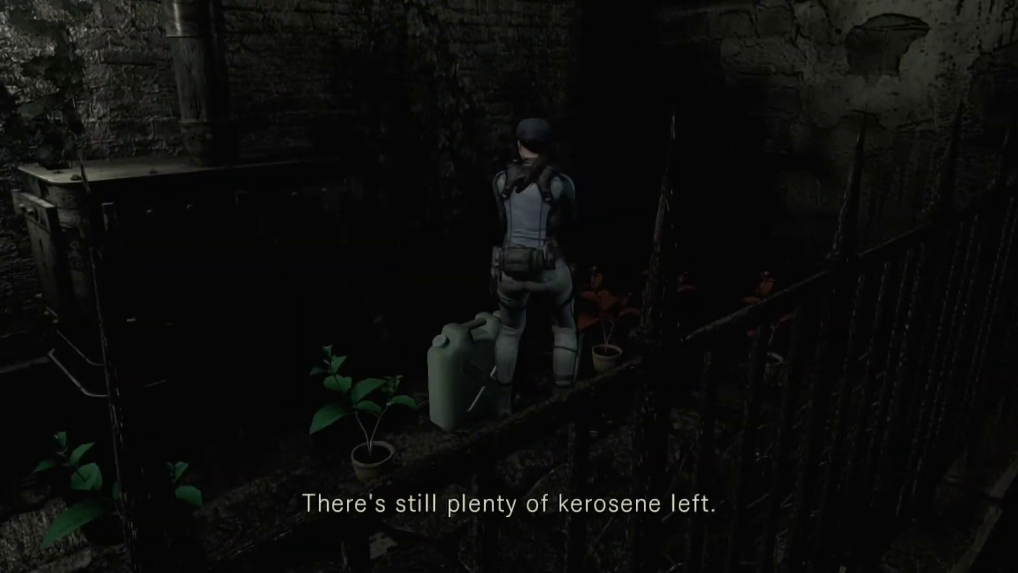
pyautogui.press('Left')
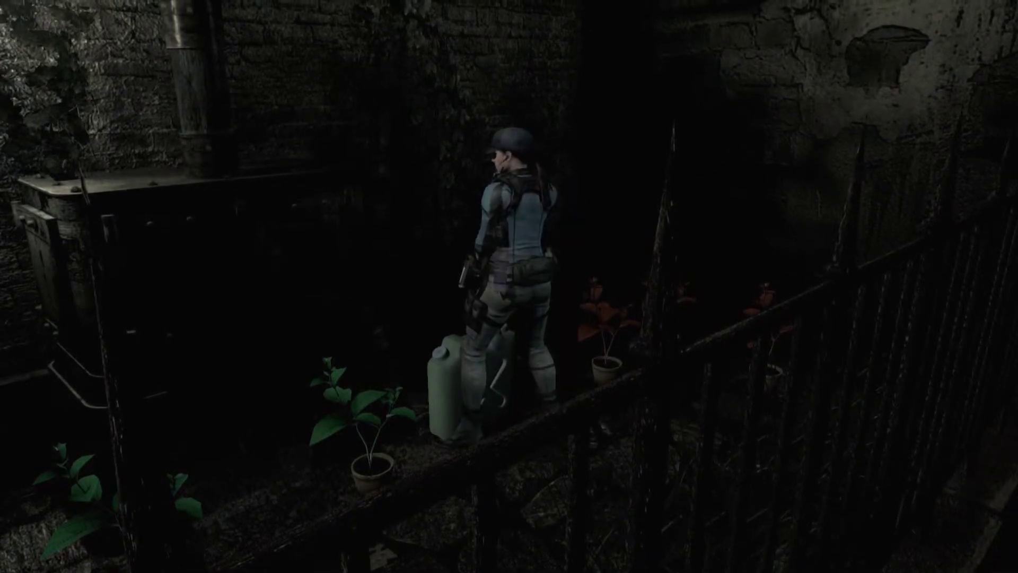
pyautogui.press('Up')
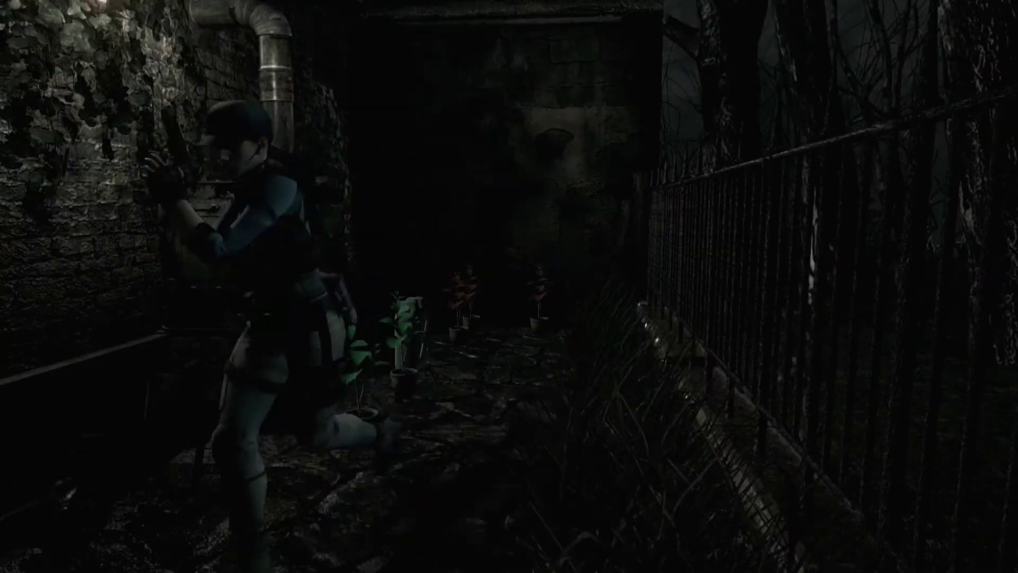
pyautogui.press('Escape')
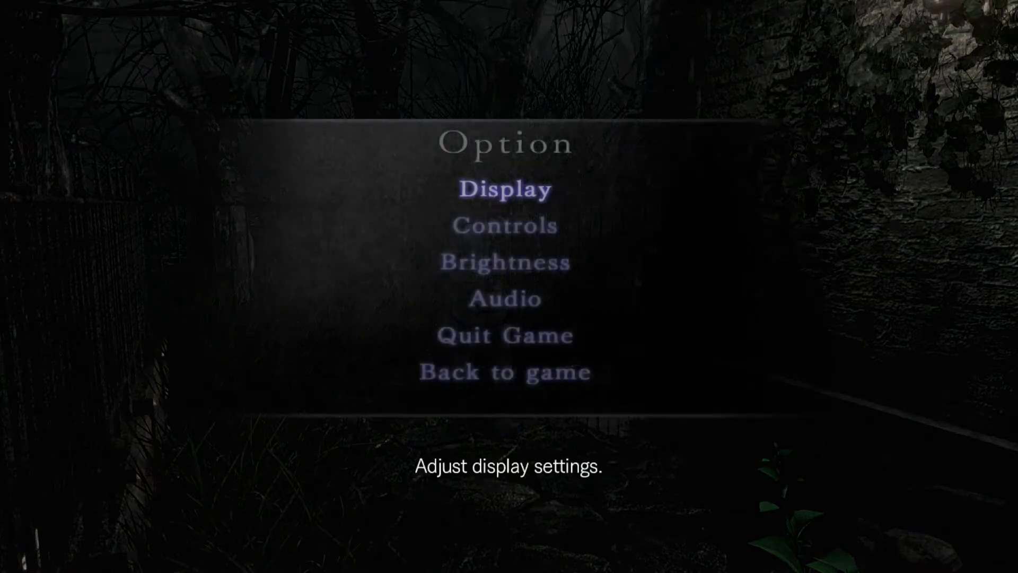
pyautogui.press('Escape')
pyautogui.press('Up')
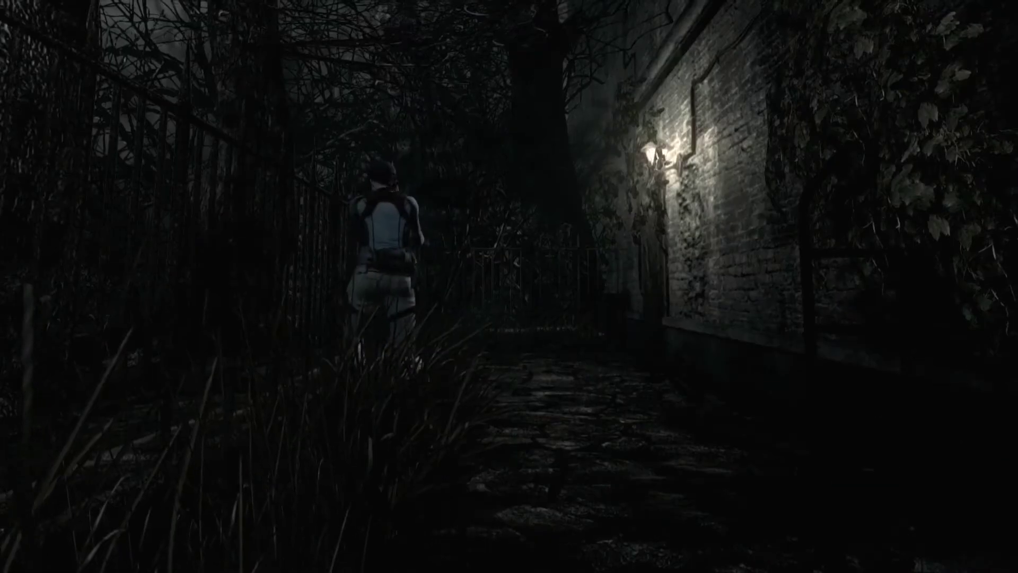
pyautogui.press('Up')
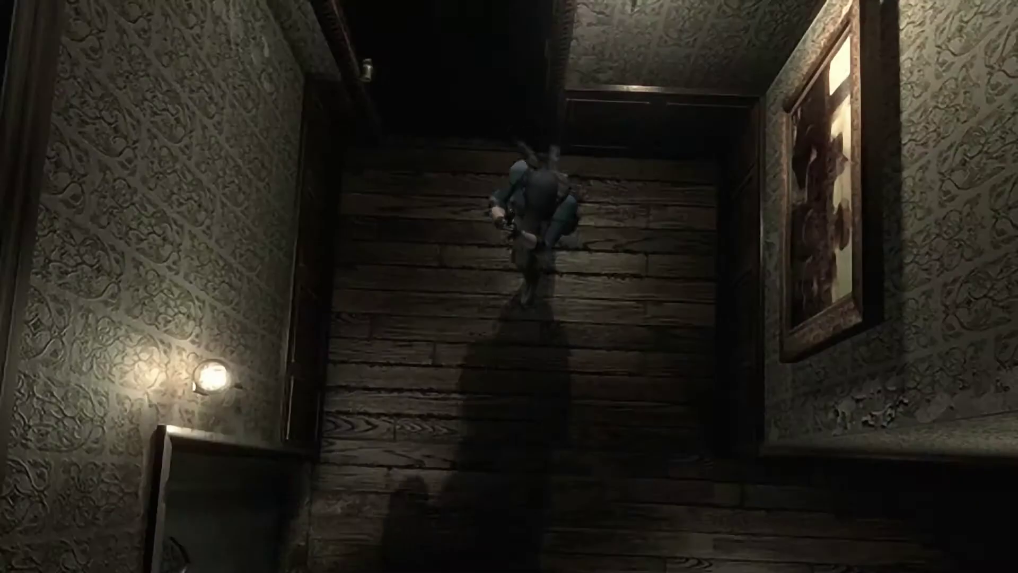
pyautogui.press('Left')
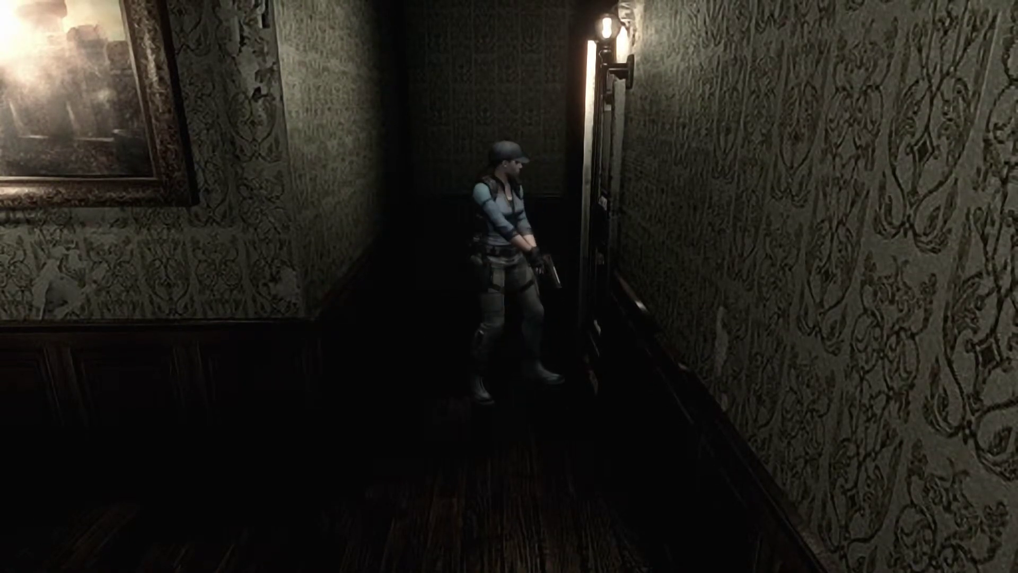
pyautogui.press('m')
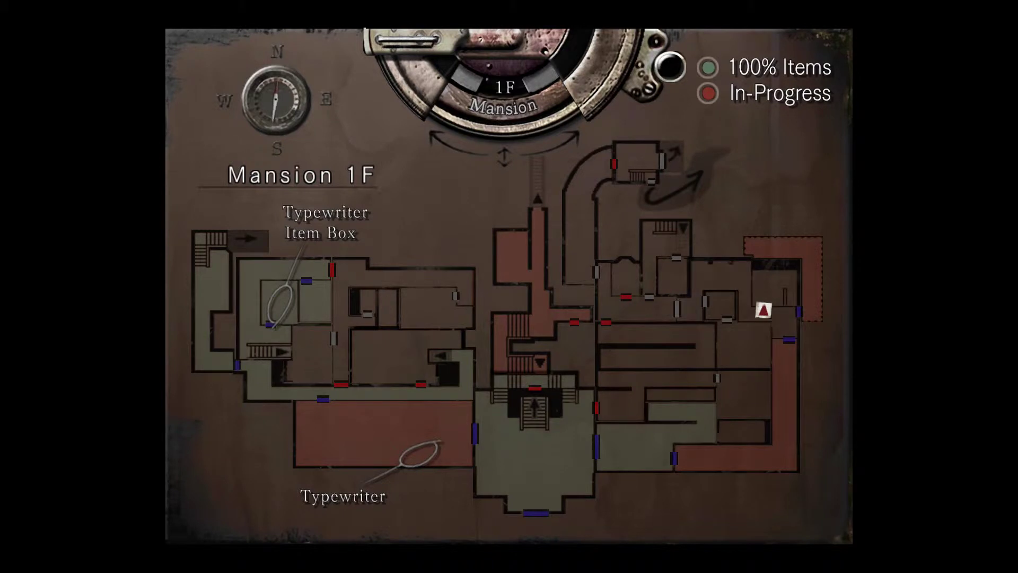
pyautogui.press('Escape')
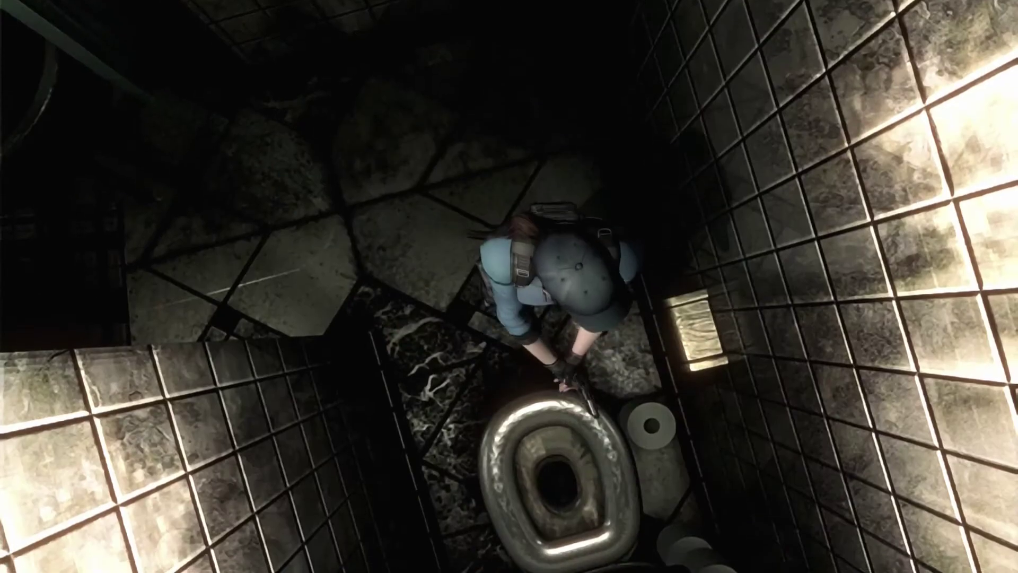
pyautogui.press('Up')
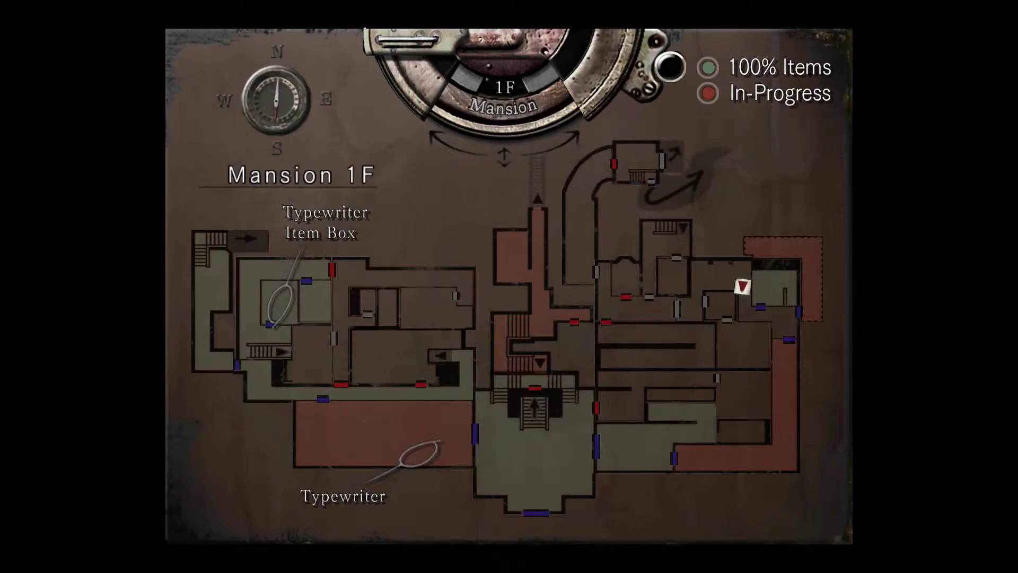
pyautogui.press('Escape')
pyautogui.press('Up')
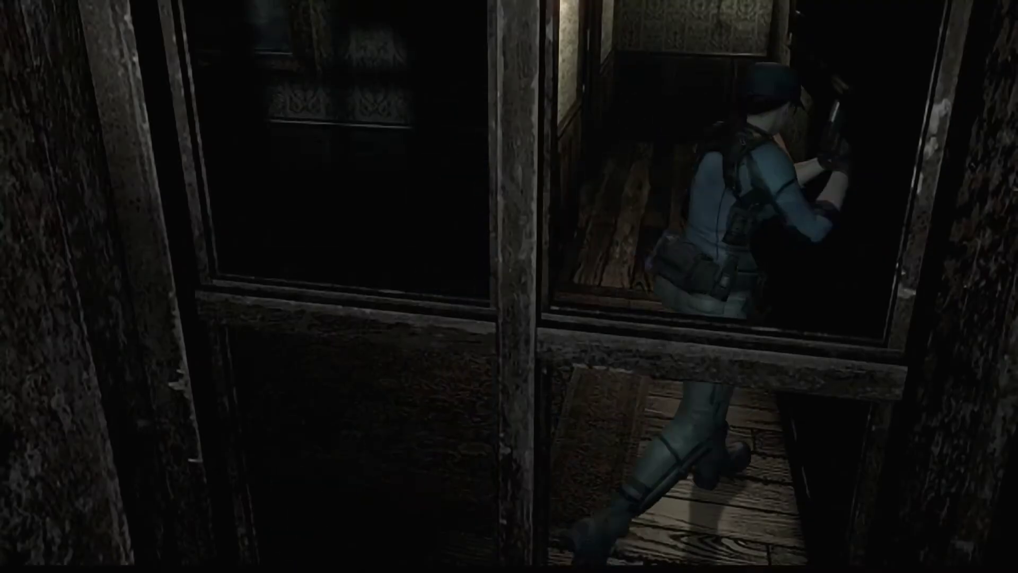
pyautogui.press('Up')
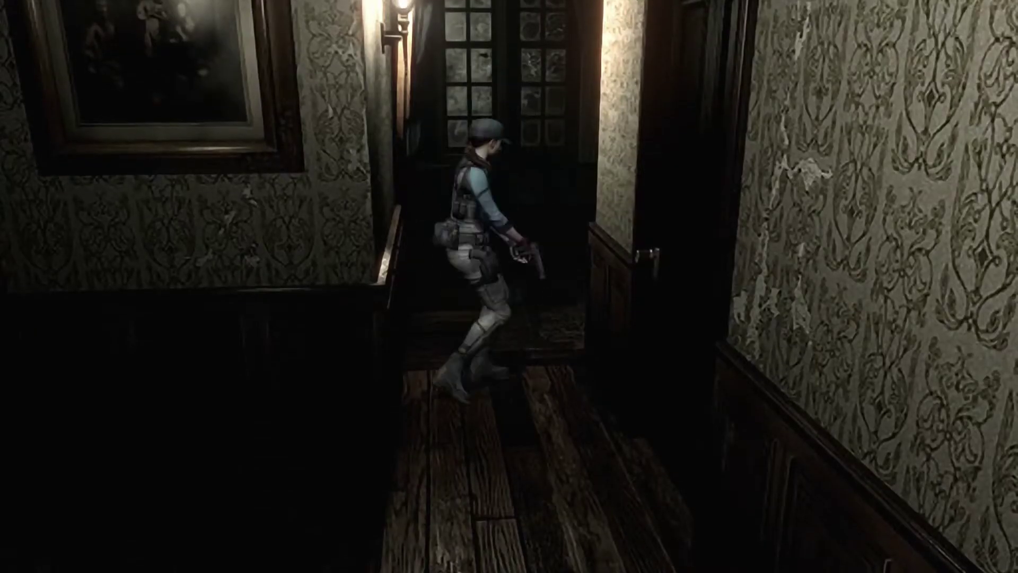
pyautogui.press('Down')
pyautogui.press('m')
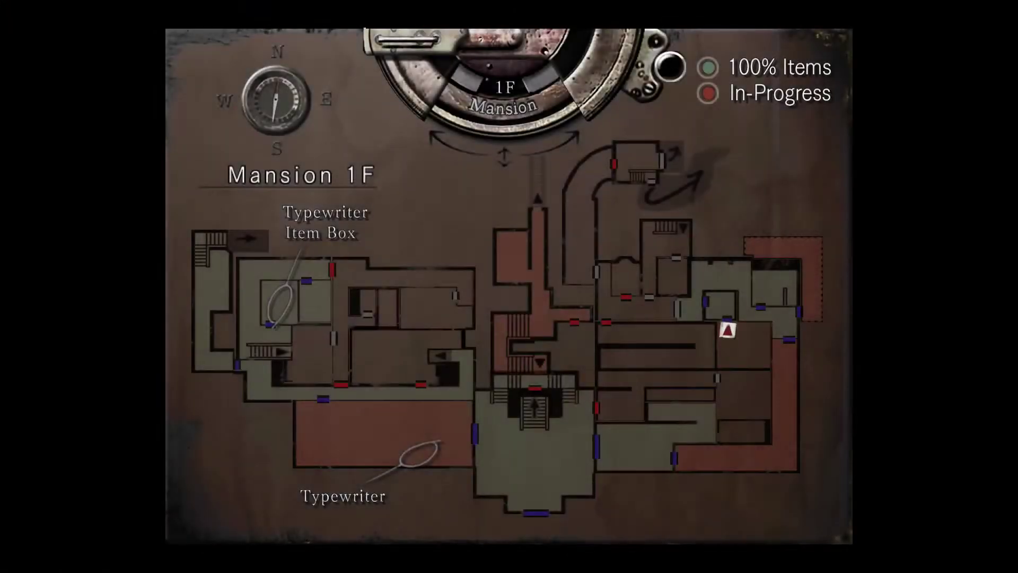
pyautogui.press('Up')
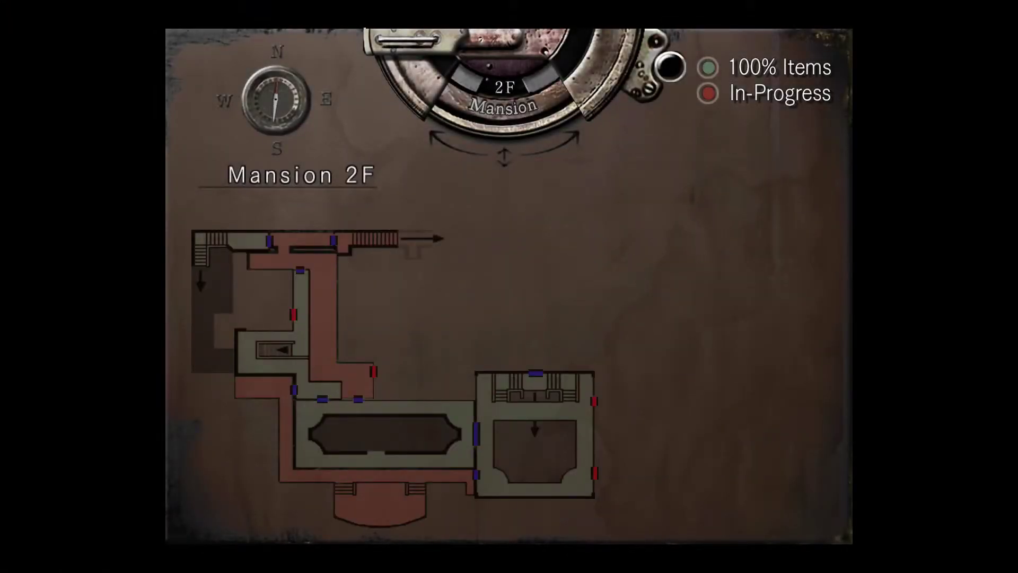
pyautogui.press('Down')
pyautogui.press('Down')
pyautogui.press('Up')
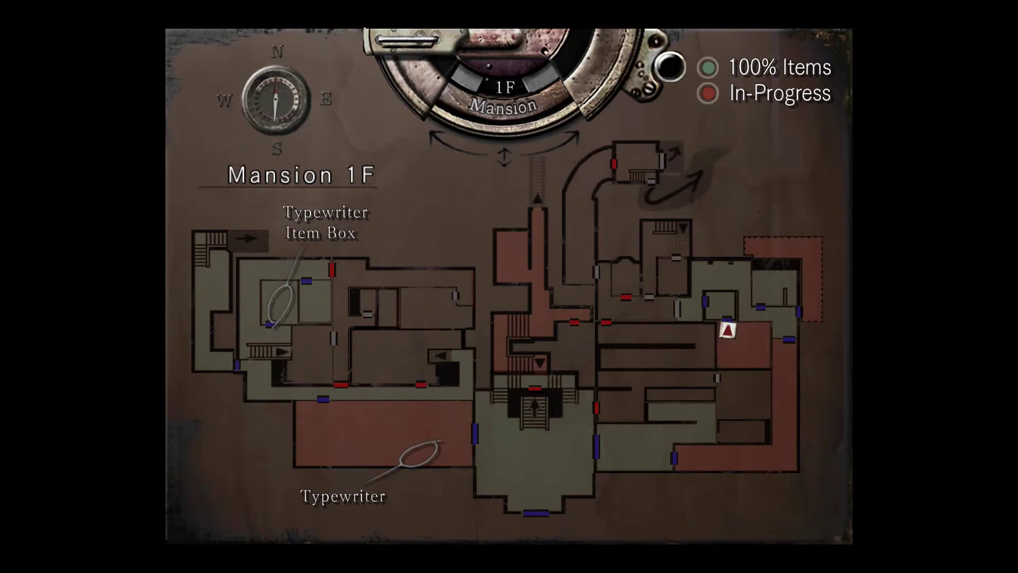
pyautogui.press('Up')
pyautogui.press('Down')
pyautogui.press('Down')
pyautogui.press('Up')
pyautogui.press('Up')
pyautogui.press('Up')
pyautogui.press('Down')
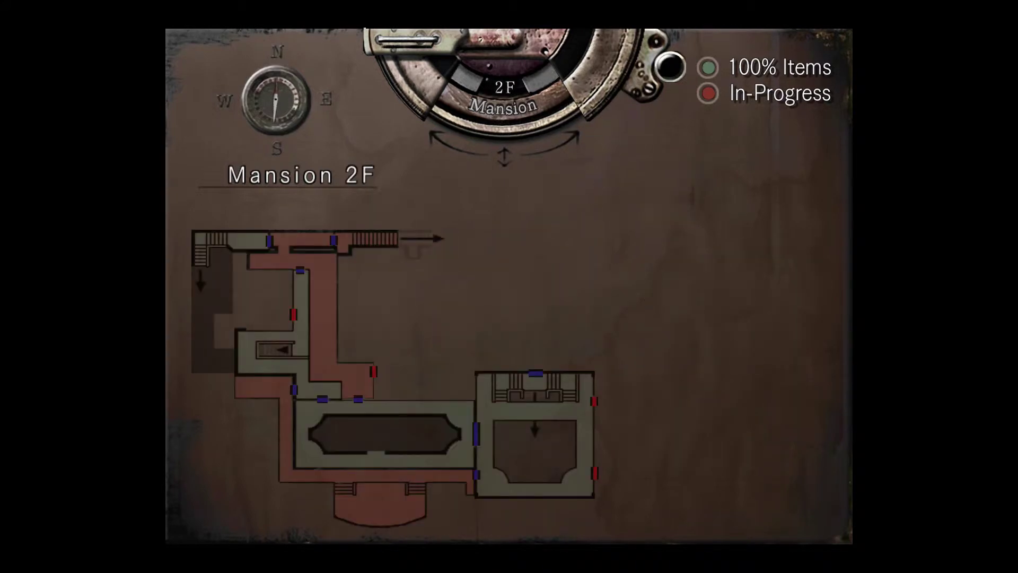
pyautogui.press('Down')
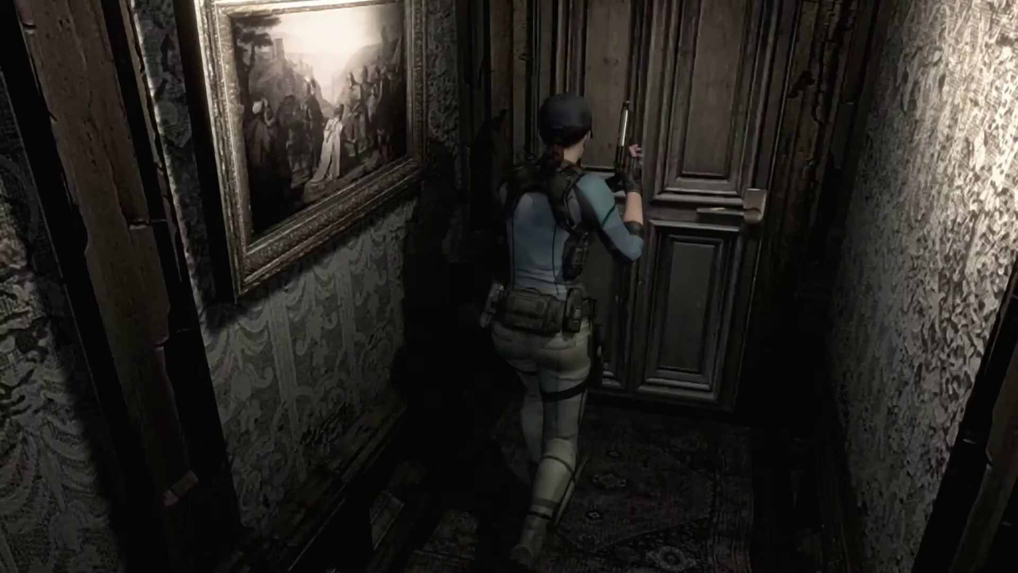
pyautogui.press('Return')
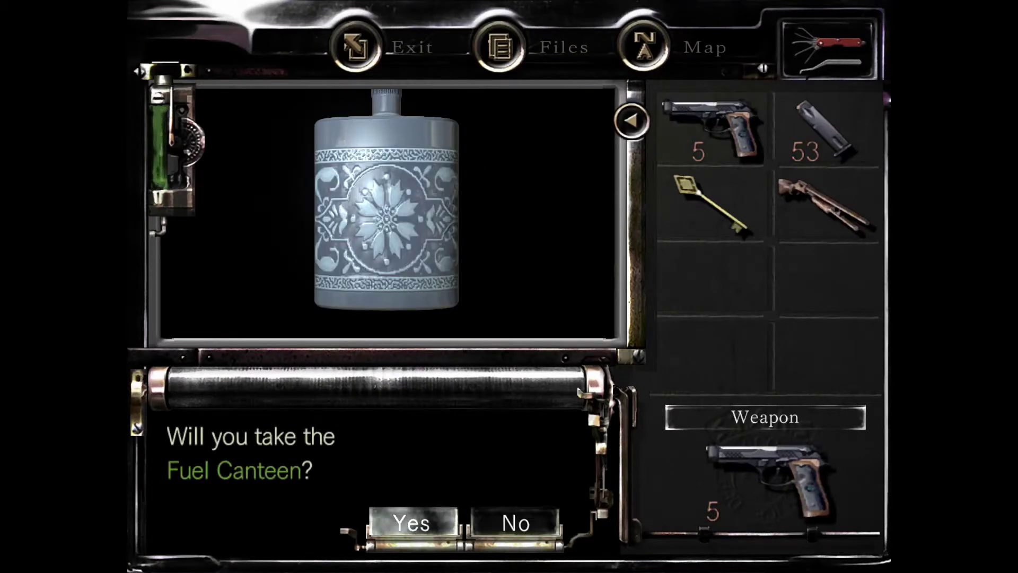
pyautogui.press('Return')
pyautogui.press('Up')
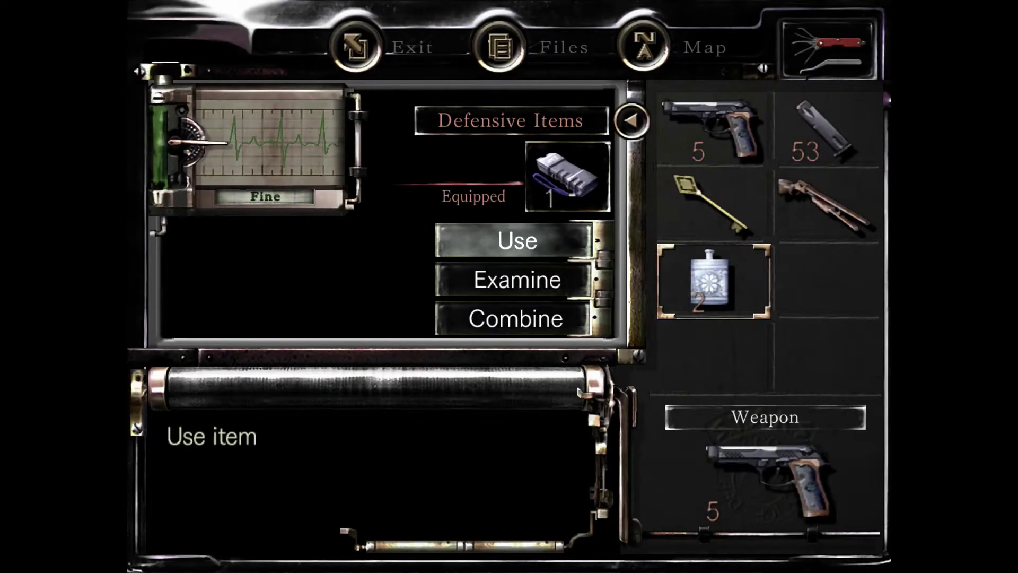
pyautogui.press('Return')
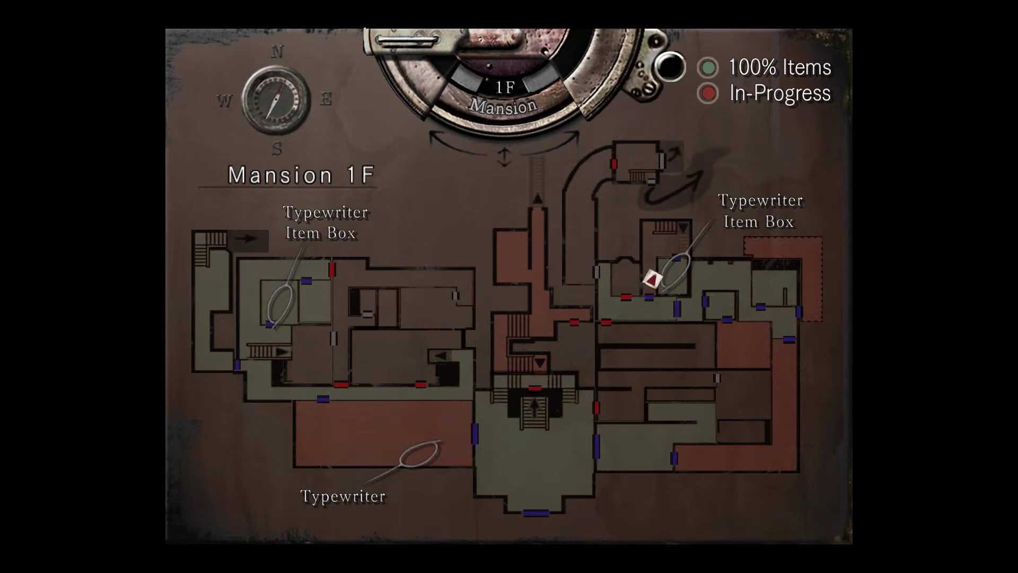
pyautogui.press('Escape')
pyautogui.press('Return')
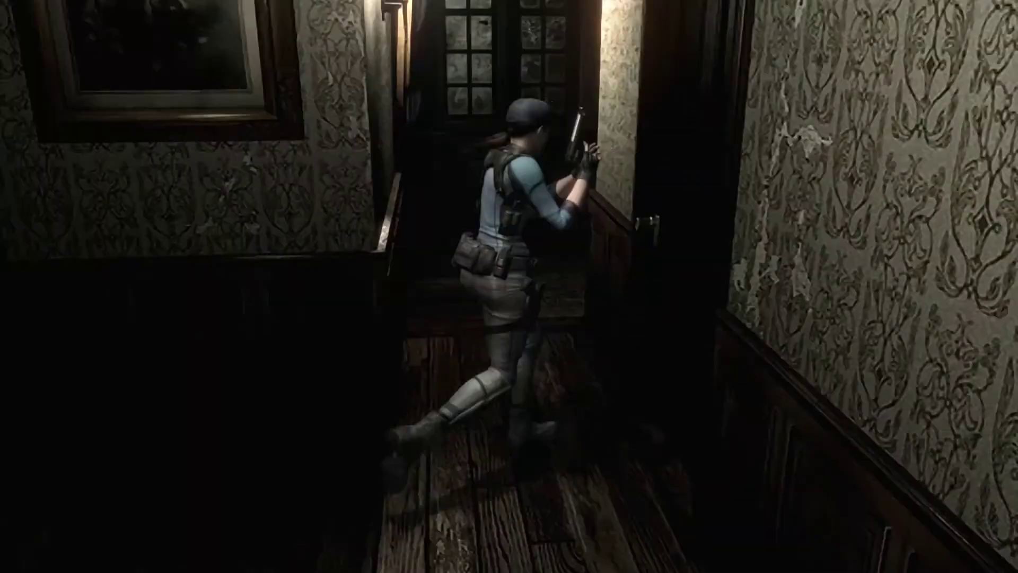
pyautogui.press('Up')
pyautogui.press('Tab')
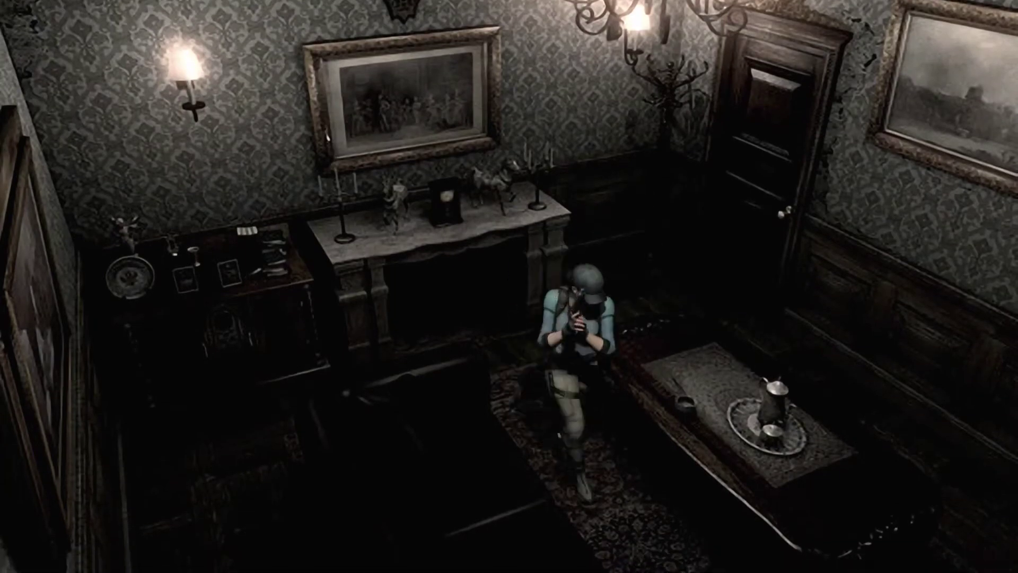
pyautogui.press('Up')
pyautogui.press('Tab')
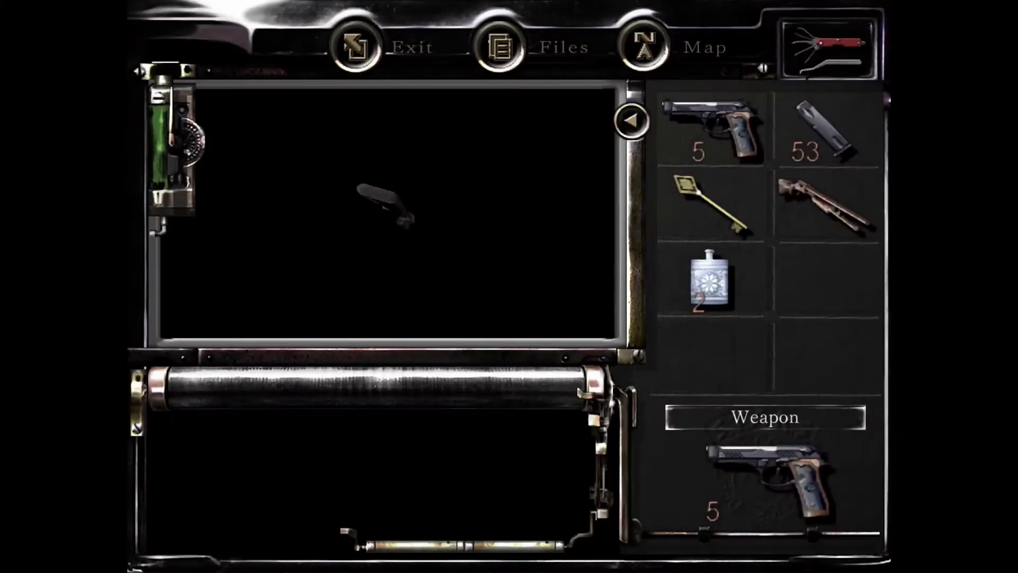
pyautogui.press('Return')
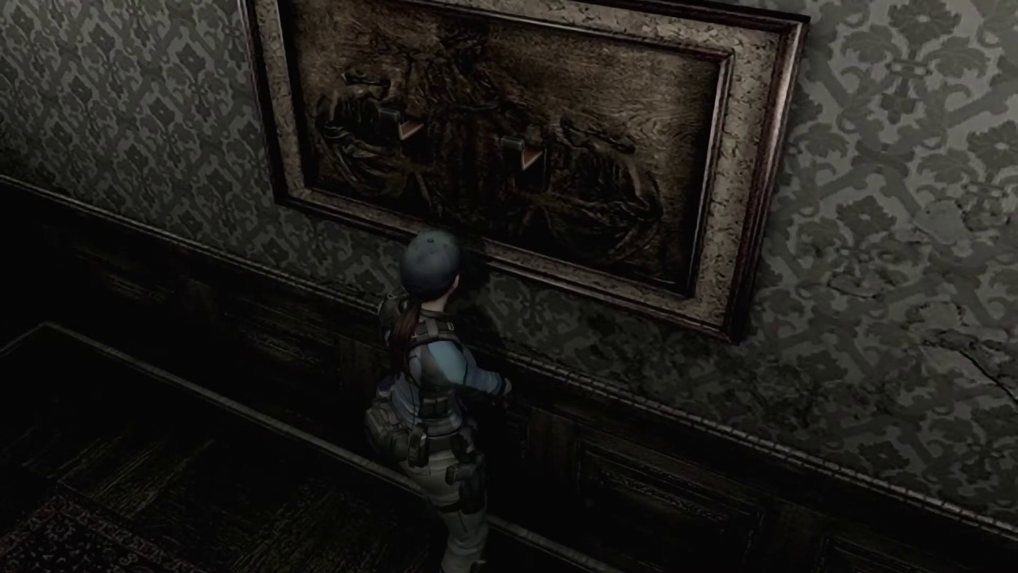
pyautogui.press('Down')
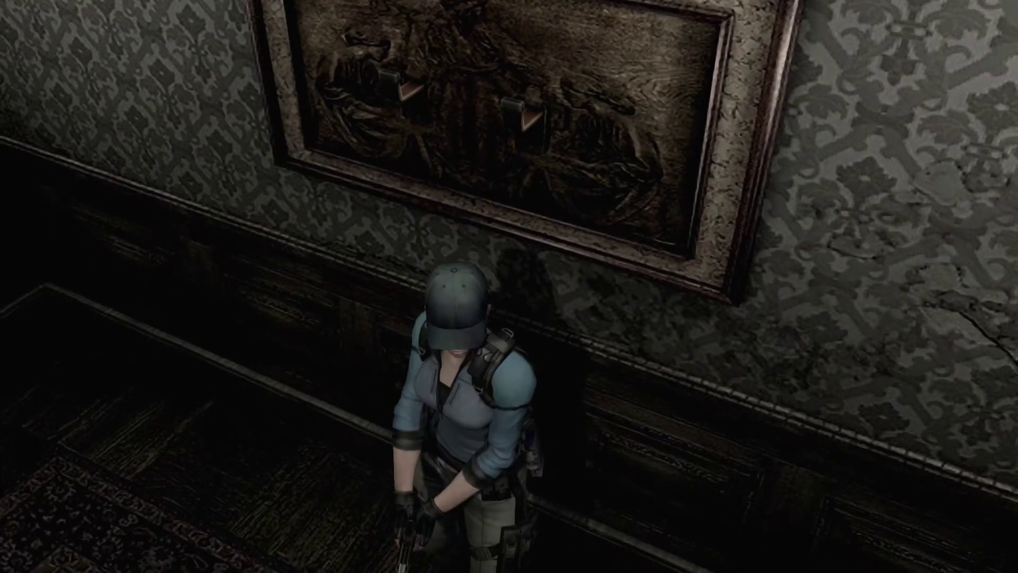
pyautogui.press('Up')
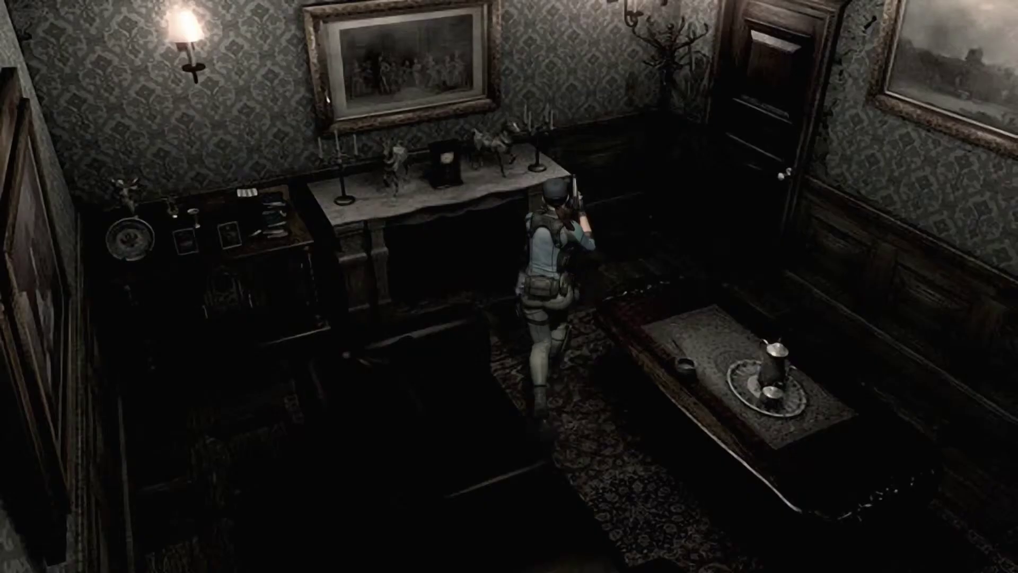
pyautogui.press('Up')
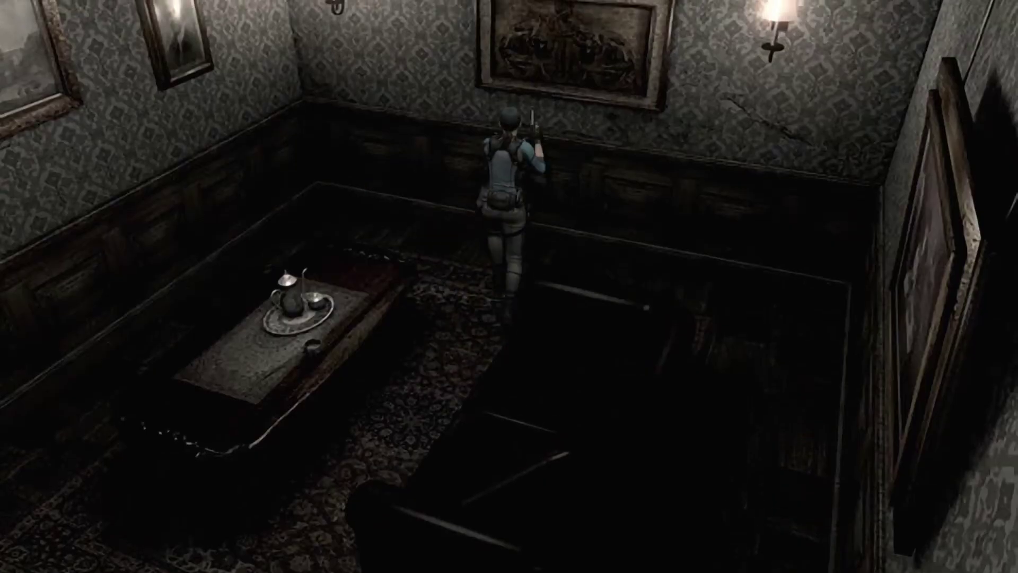
pyautogui.press('Return')
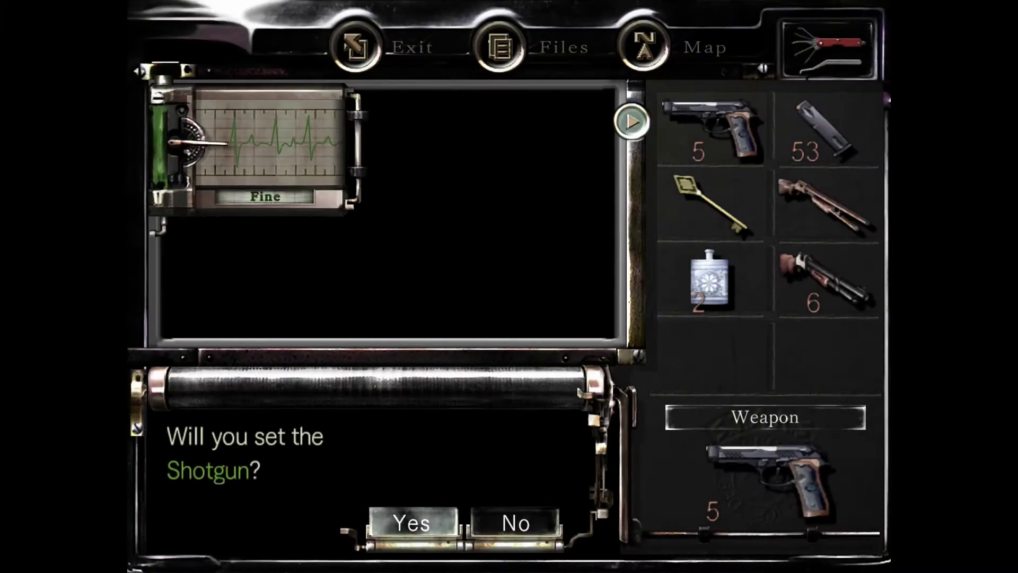
pyautogui.press('Return')
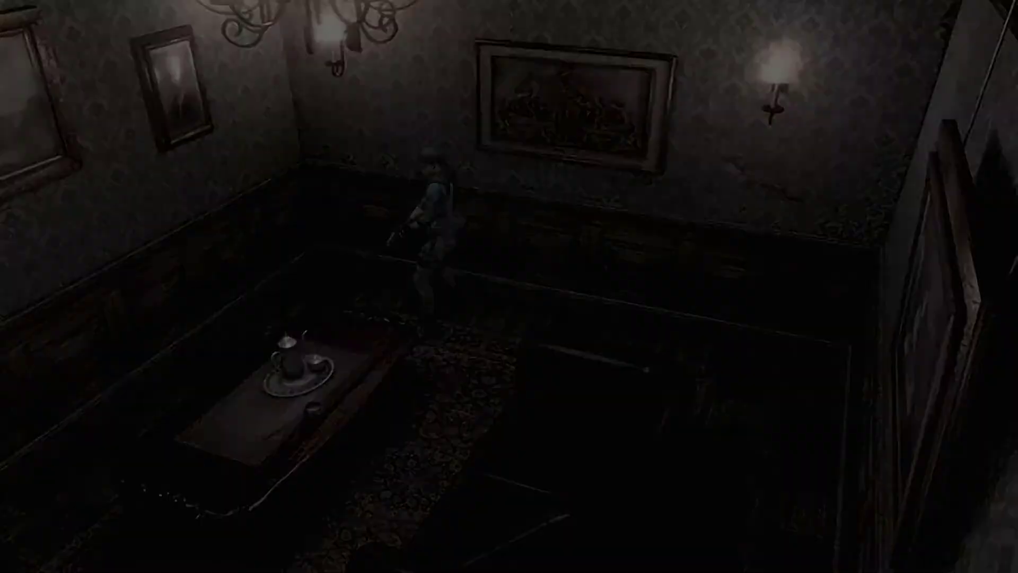
pyautogui.press('m')
pyautogui.press('Escape')
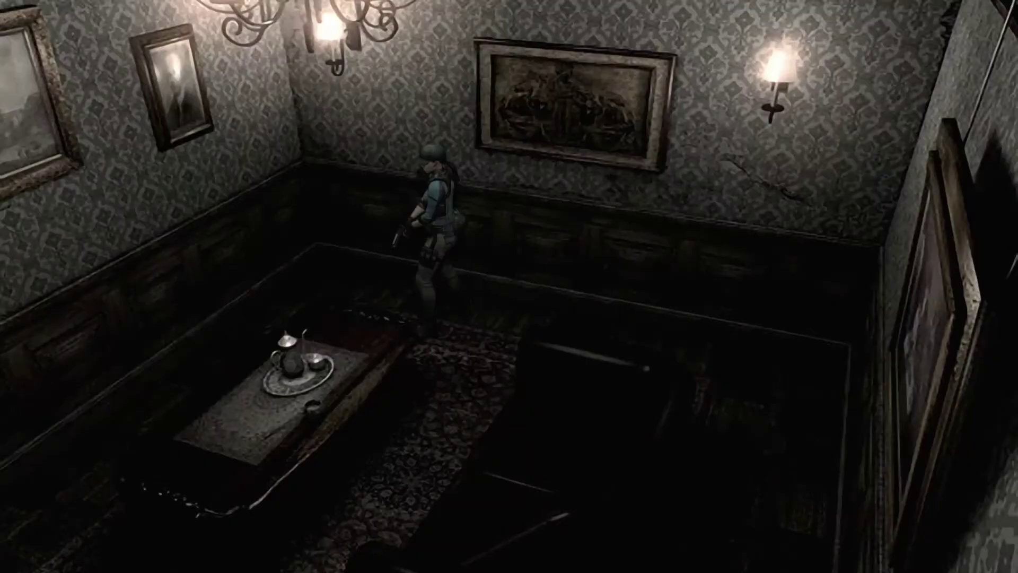
pyautogui.press('Up')
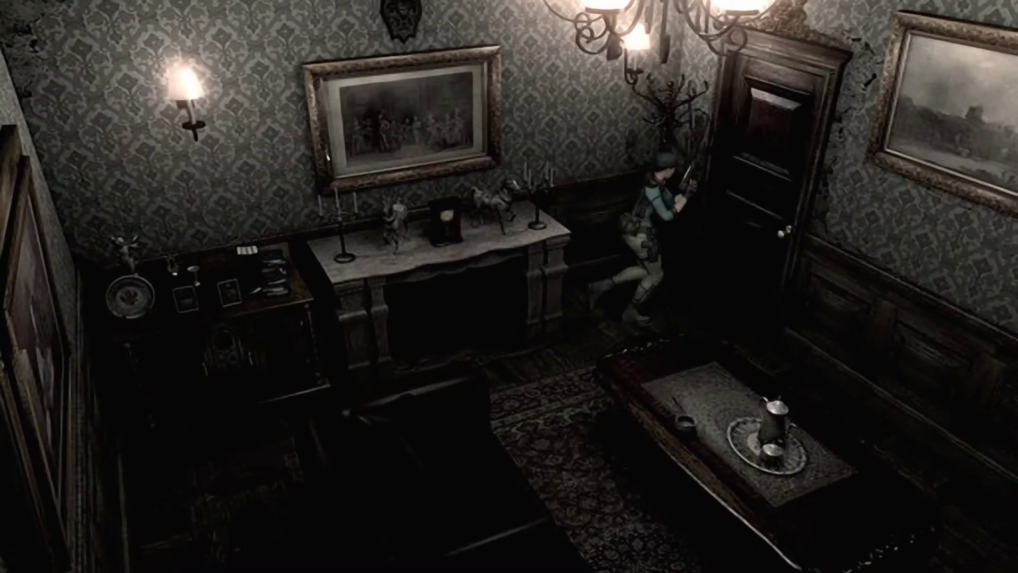
pyautogui.press('Up')
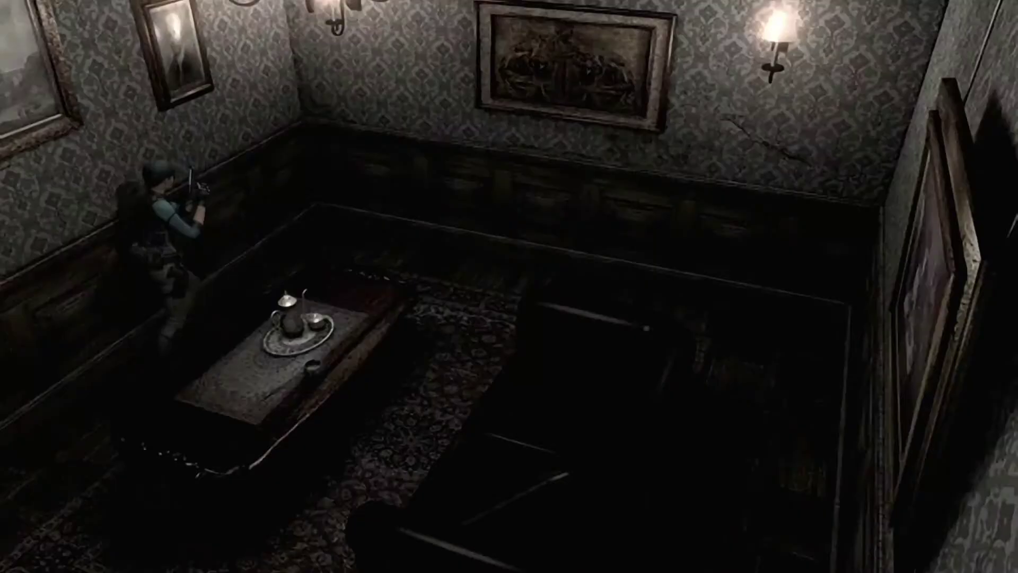
pyautogui.press('Up')
pyautogui.press('Up')
pyautogui.press('Return')
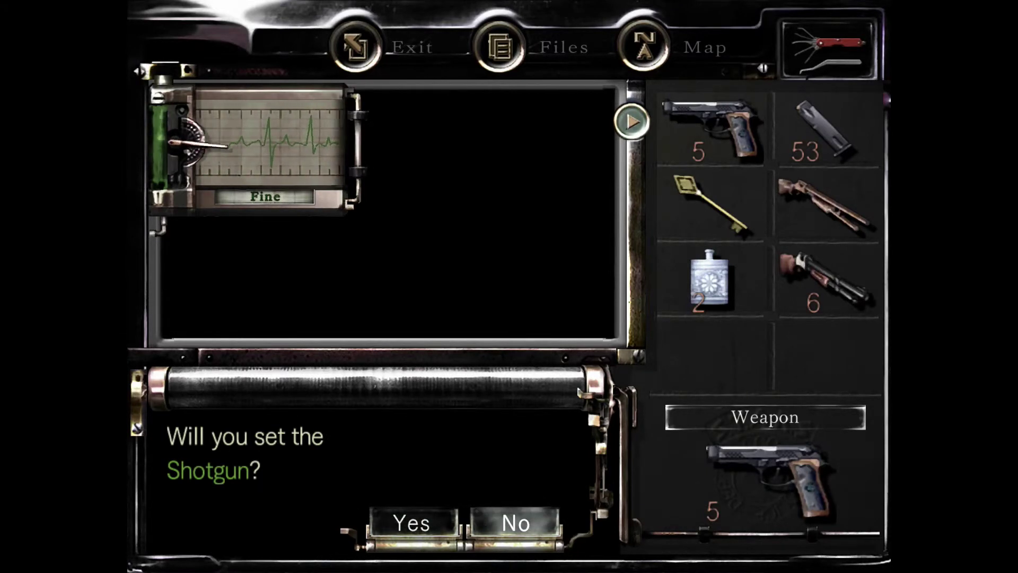
pyautogui.press('Return')
pyautogui.press('Return')
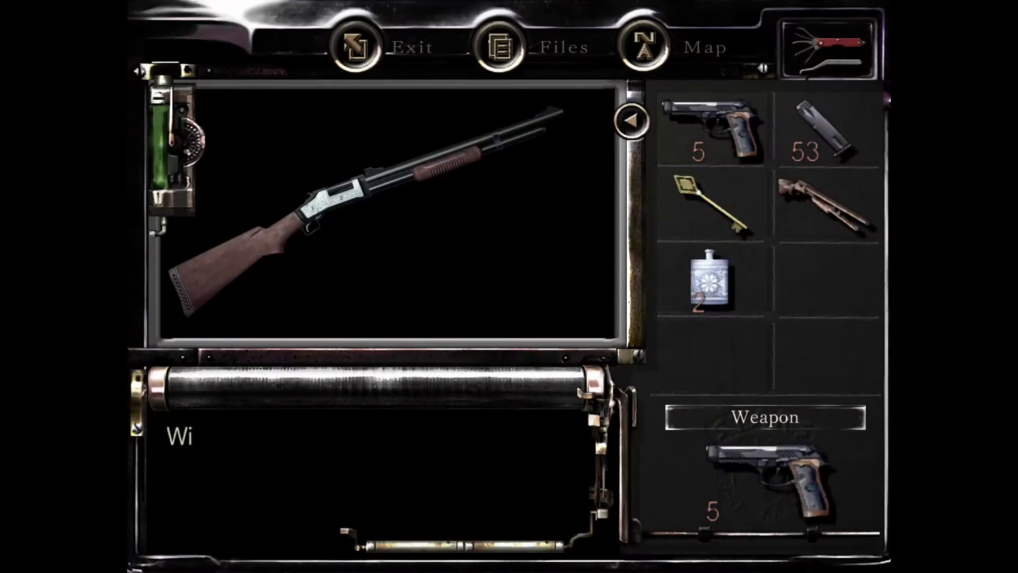
pyautogui.press('Return')
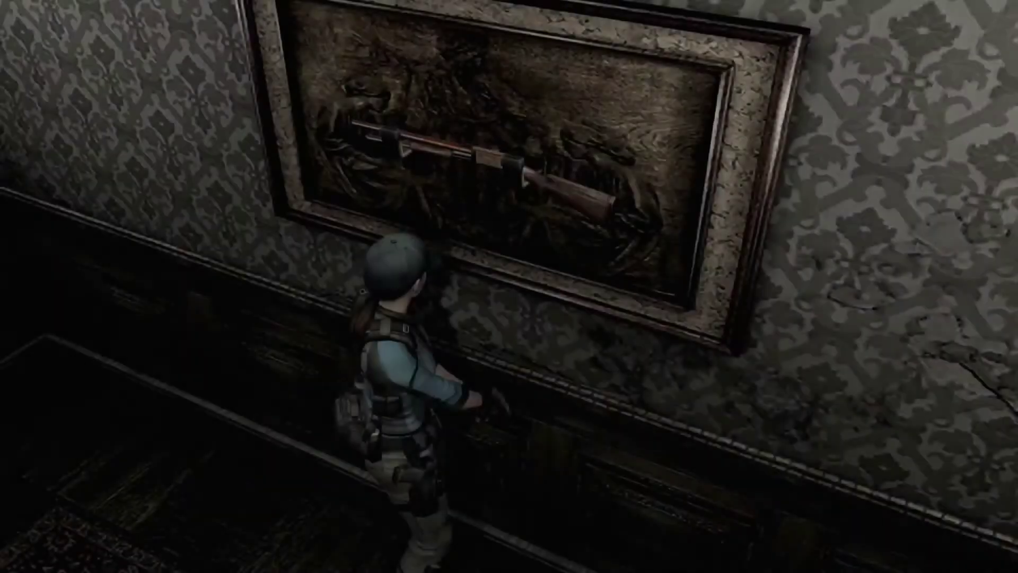
pyautogui.press('Down')
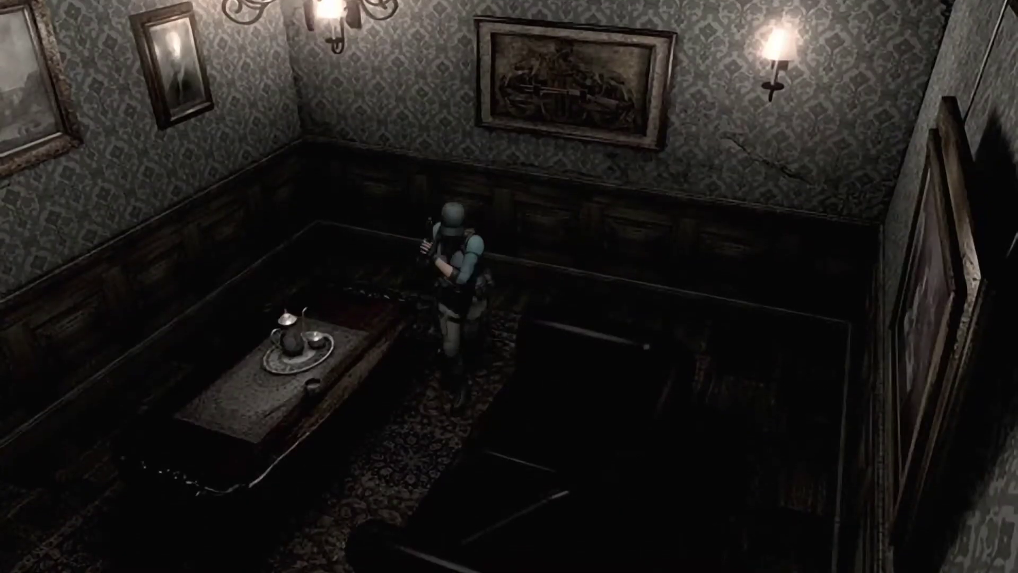
pyautogui.press('Escape')
pyautogui.press('Escape')
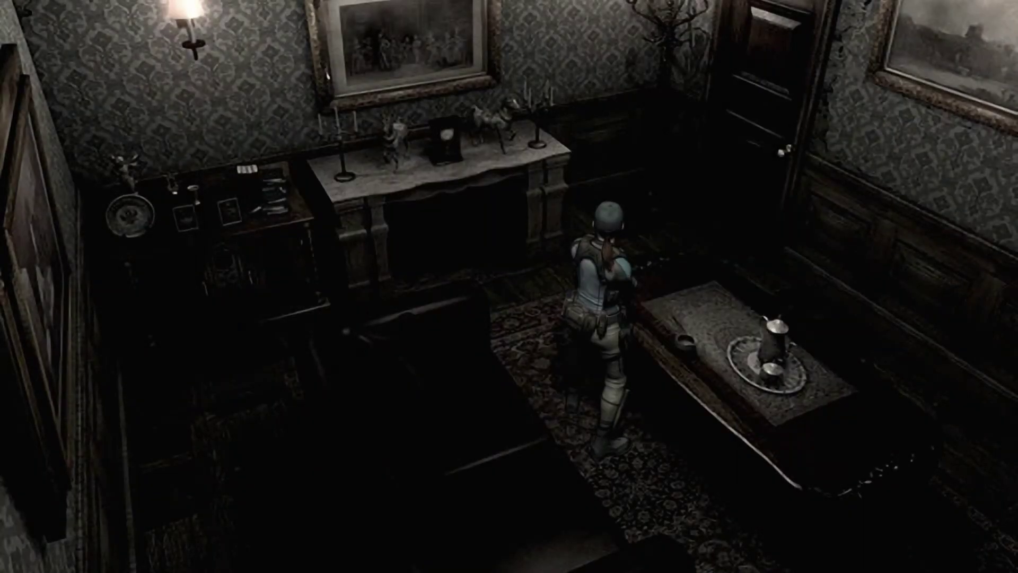
pyautogui.press('Down')
pyautogui.press('Return')
pyautogui.press('Return')
pyautogui.press('Return')
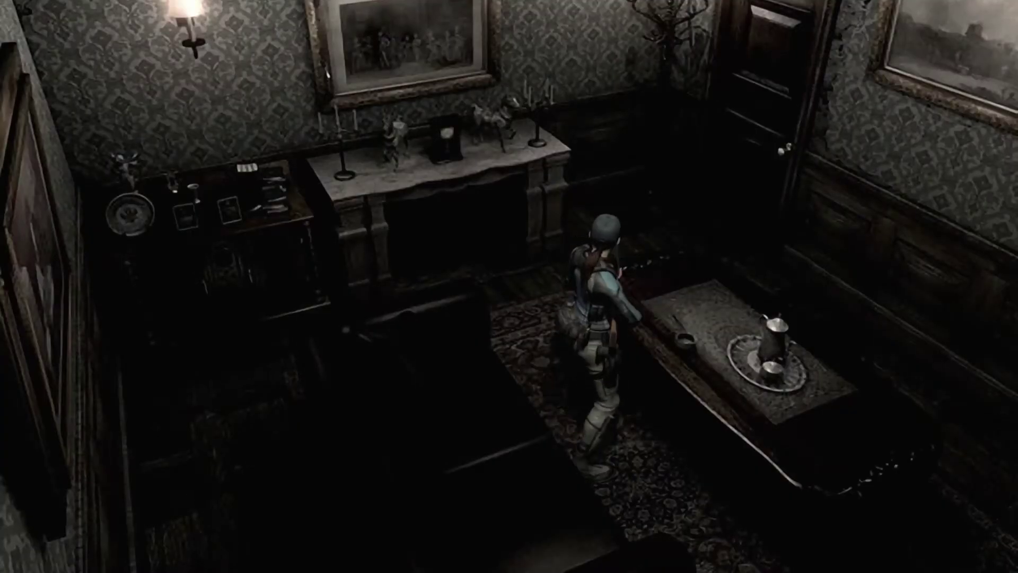
pyautogui.press('Up')
pyautogui.press('Up')
pyautogui.press('Up')
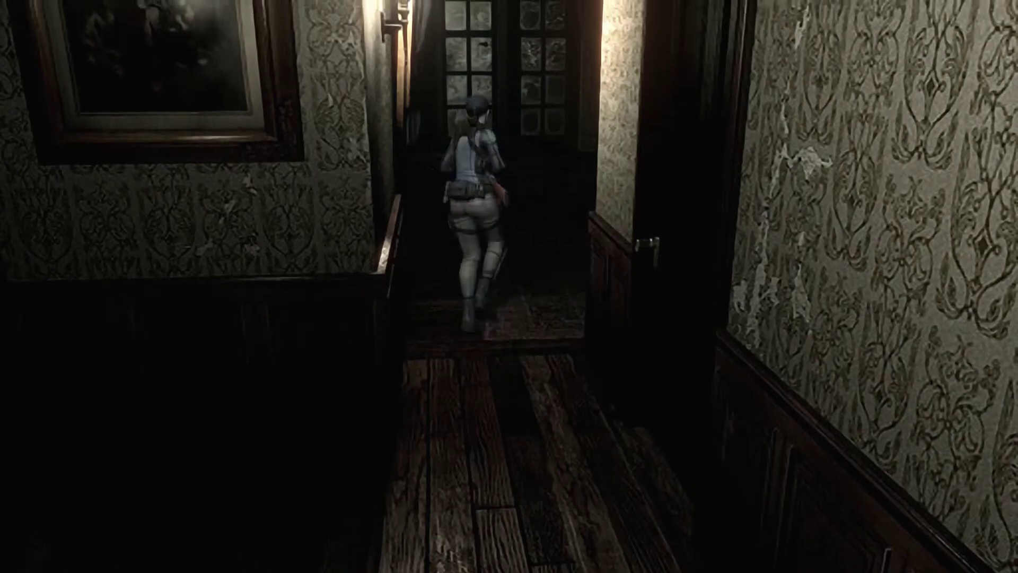
pyautogui.press('Up')
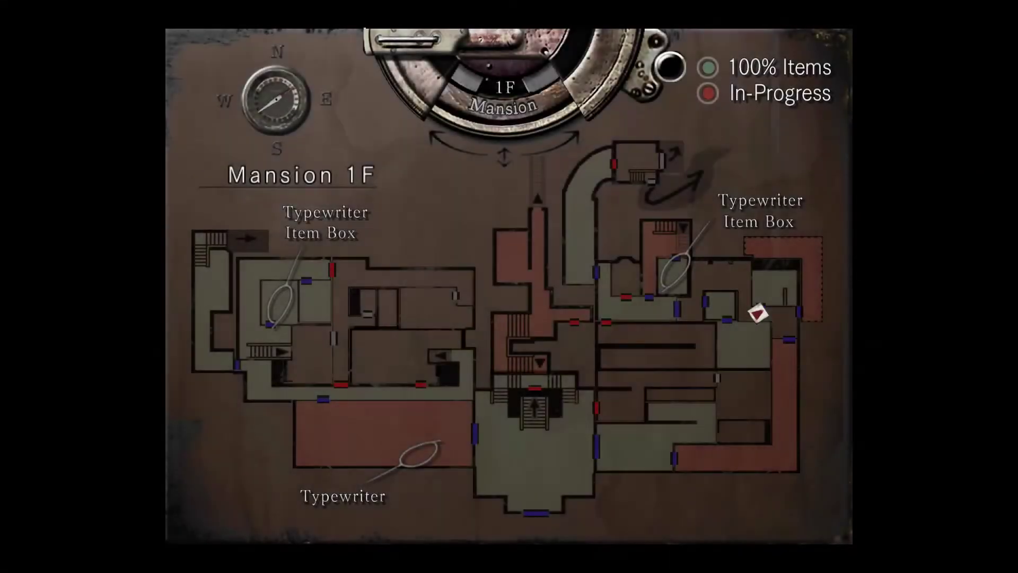
pyautogui.press('Escape')
pyautogui.press('Down')
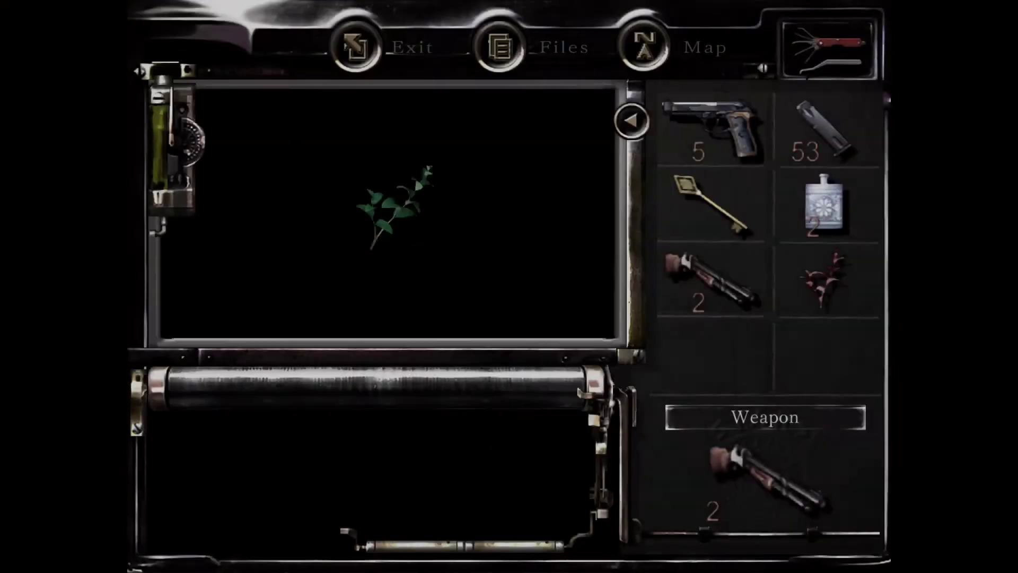
pyautogui.press('Return')
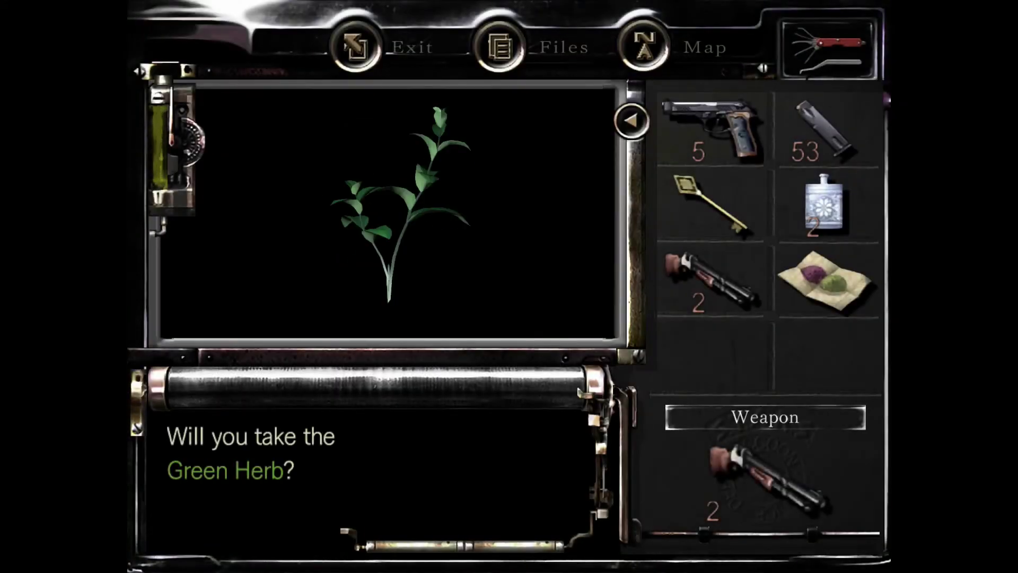
pyautogui.press('Return')
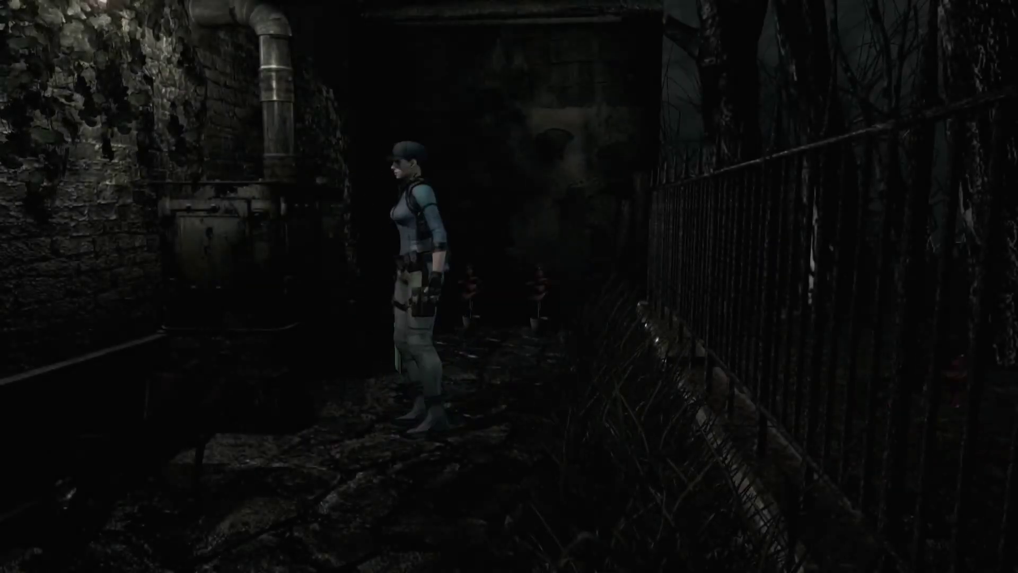
pyautogui.press('Up')
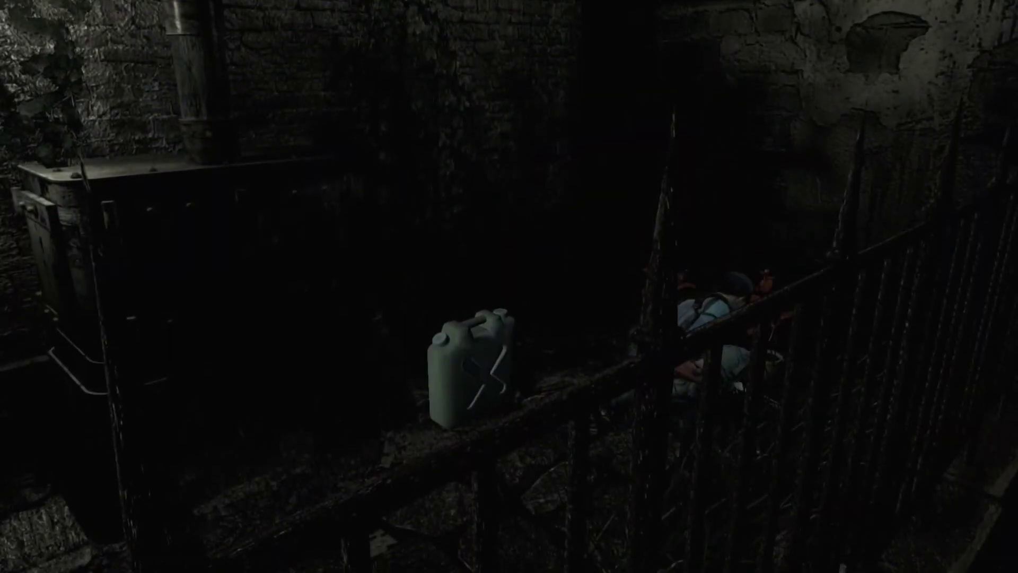
pyautogui.press('Tab')
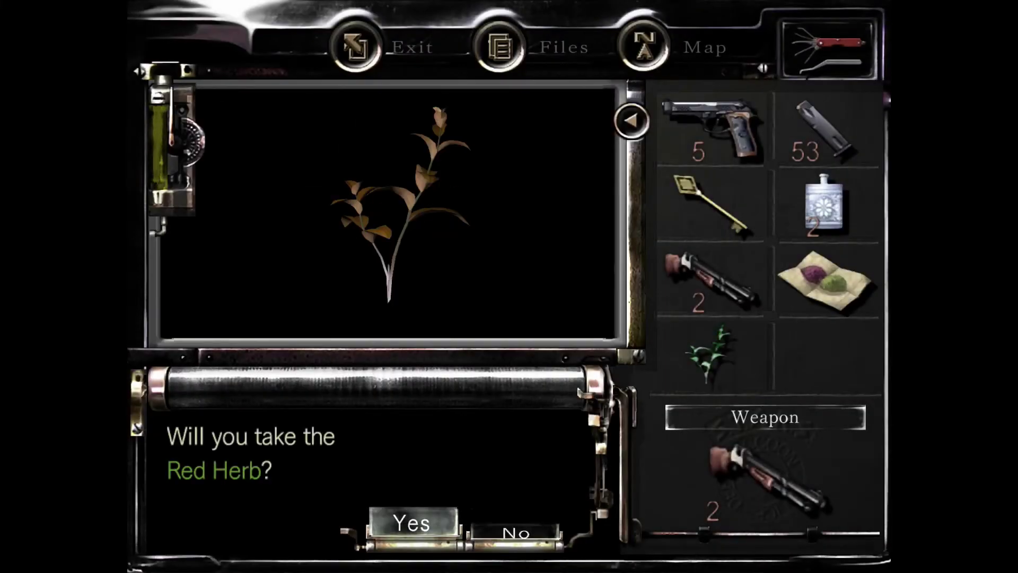
pyautogui.press('Return')
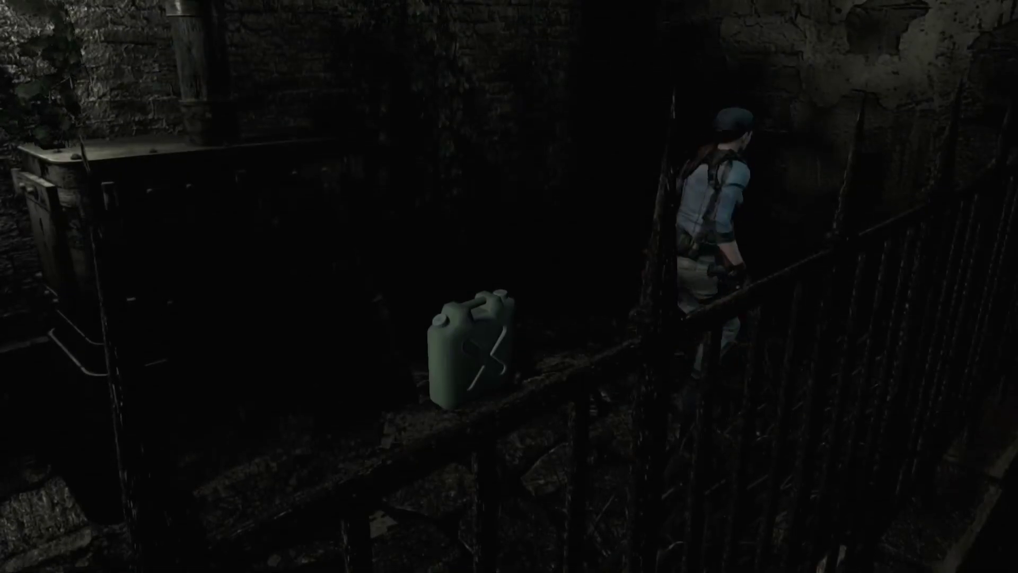
pyautogui.press('Tab')
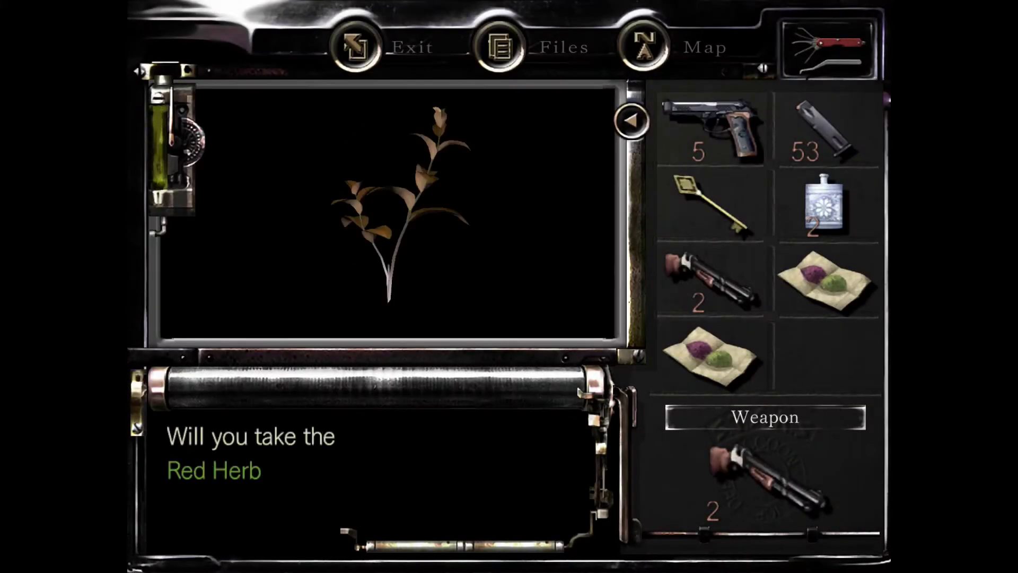
pyautogui.press('Return')
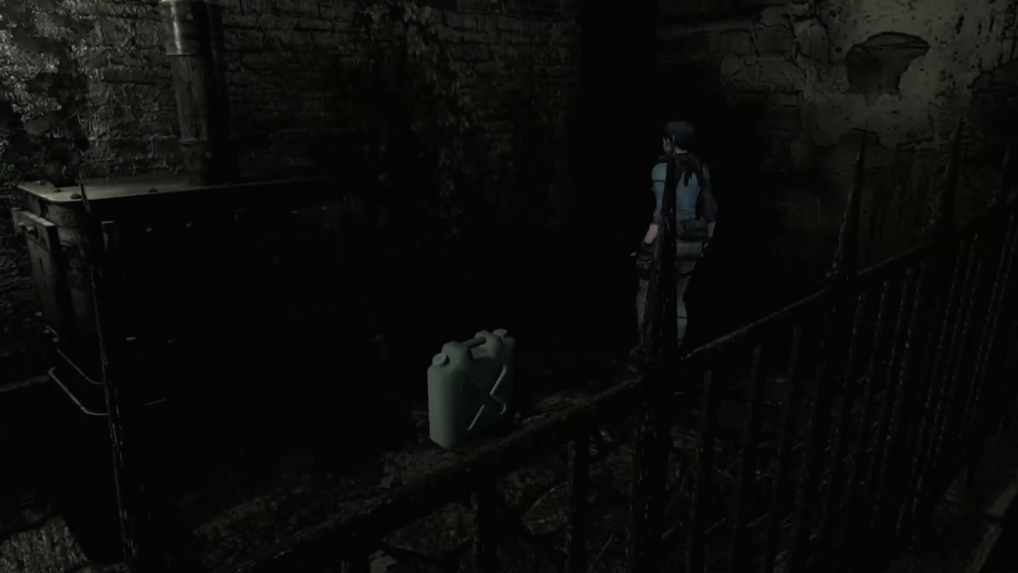
pyautogui.press('Up')
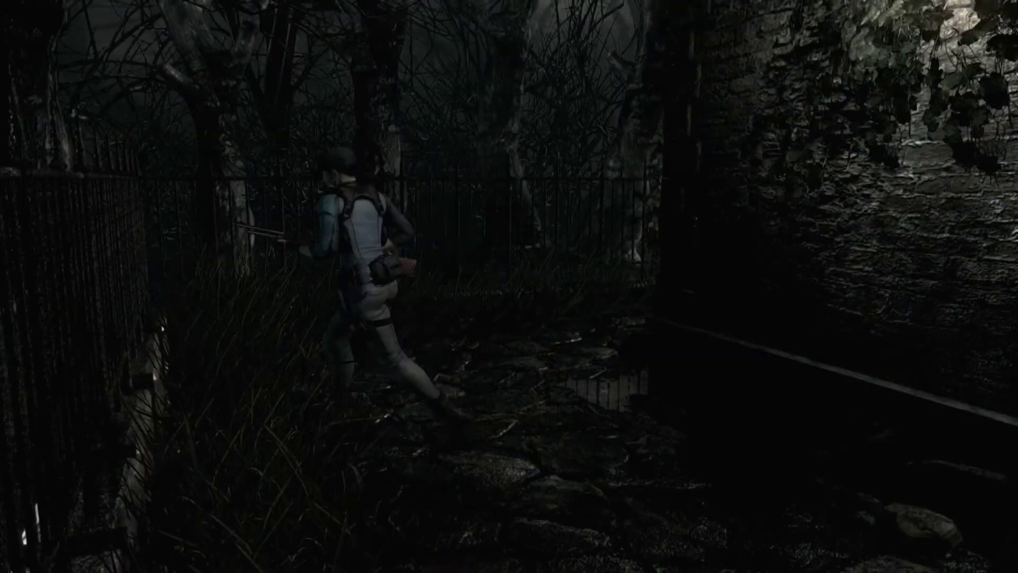
pyautogui.press('Up')
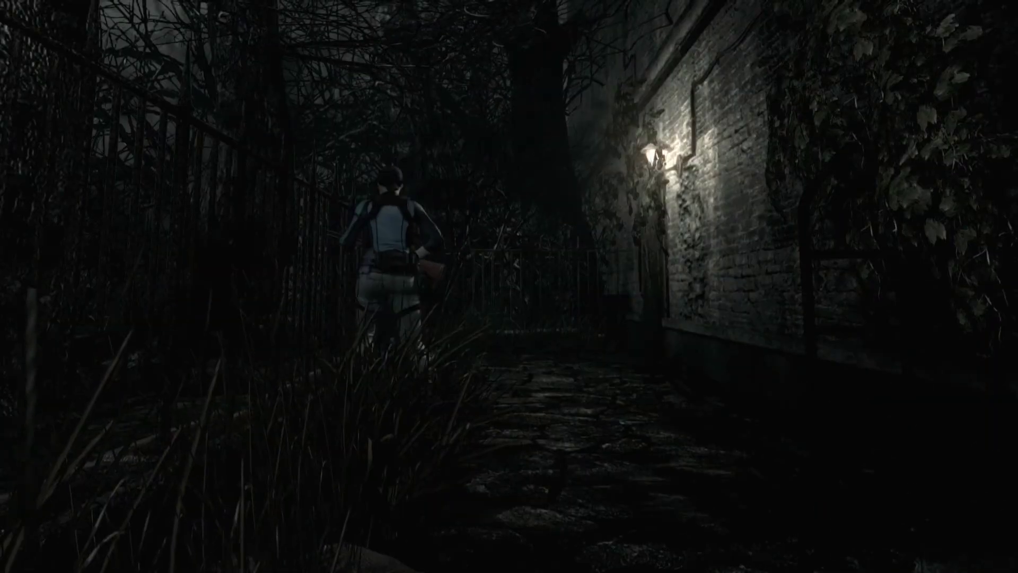
pyautogui.press('Tab')
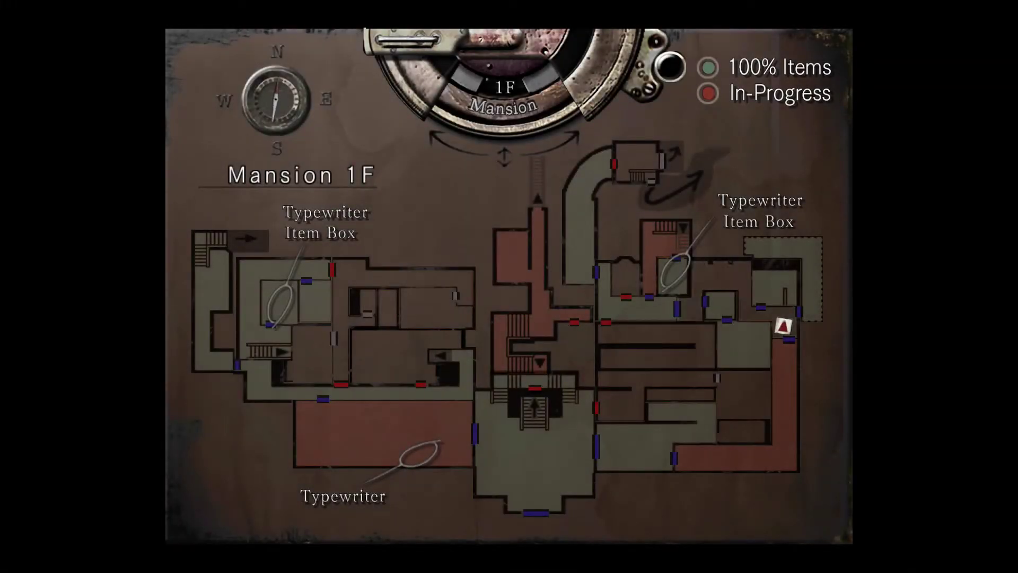
pyautogui.press('Escape')
pyautogui.press('Up')
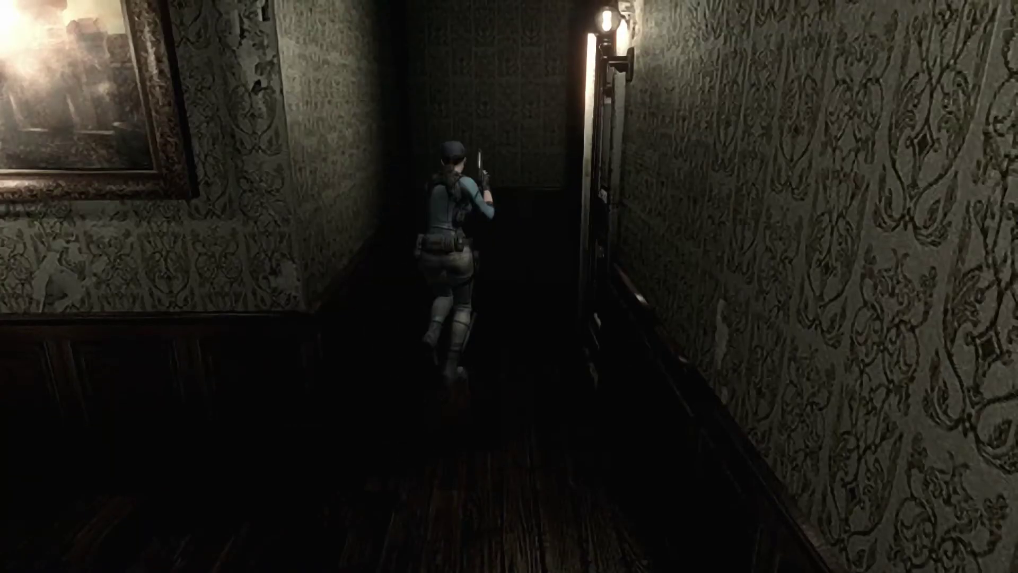
pyautogui.press('m')
pyautogui.press('Escape')
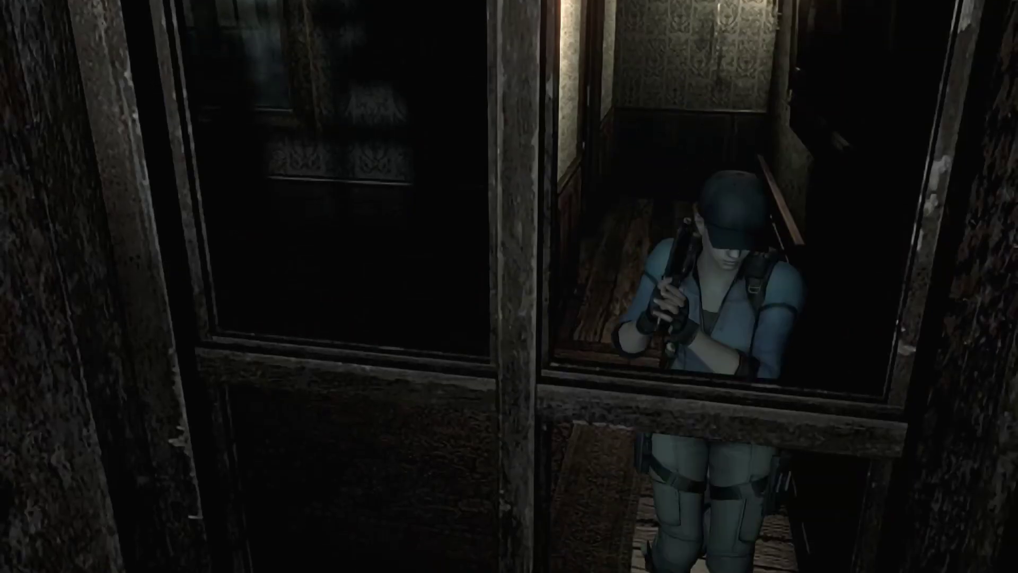
pyautogui.press('Down')
pyautogui.press('Up')
pyautogui.press('Up')
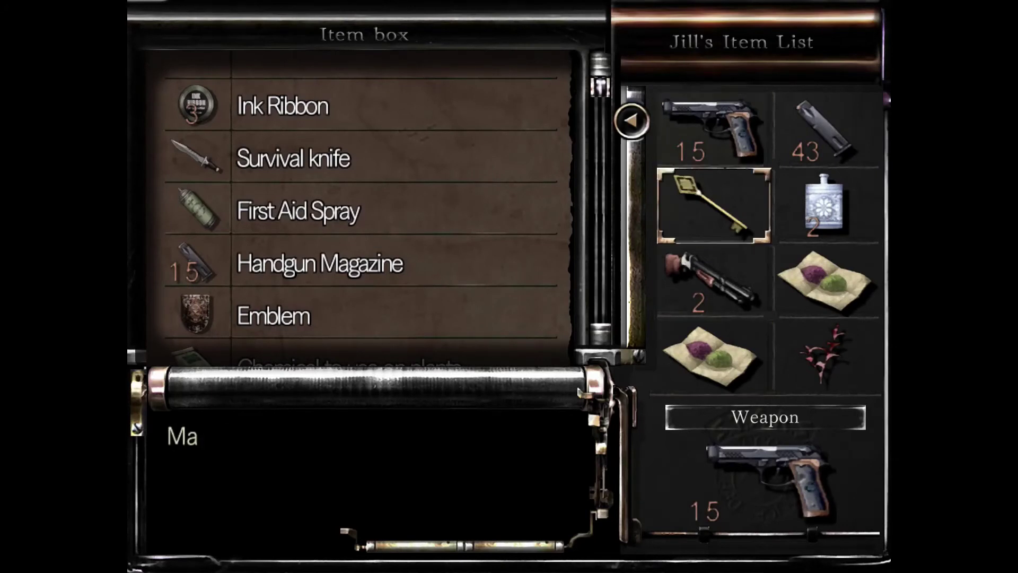
pyautogui.press('Down')
pyautogui.press('Down')
pyautogui.press('Down')
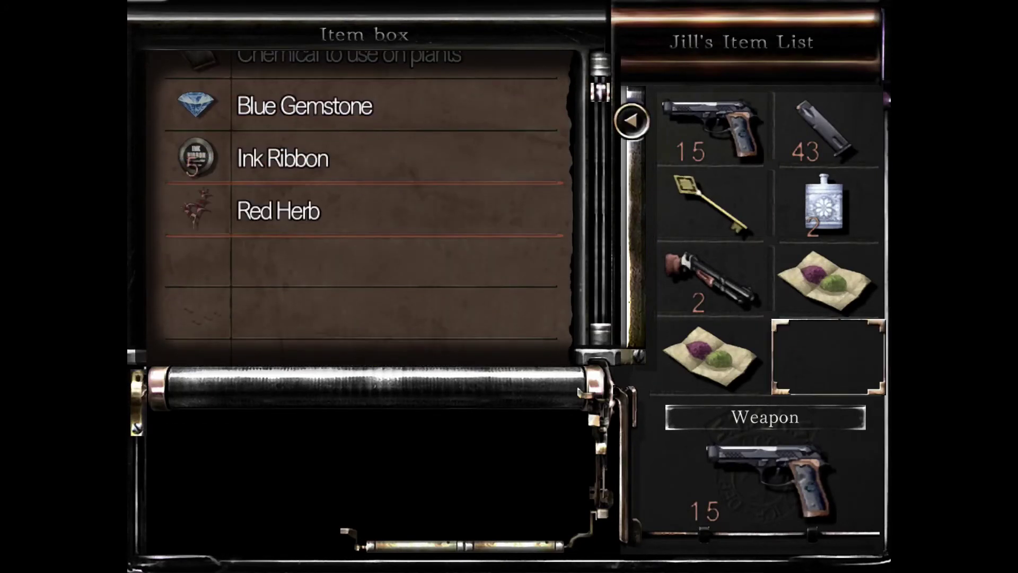
pyautogui.press('Down')
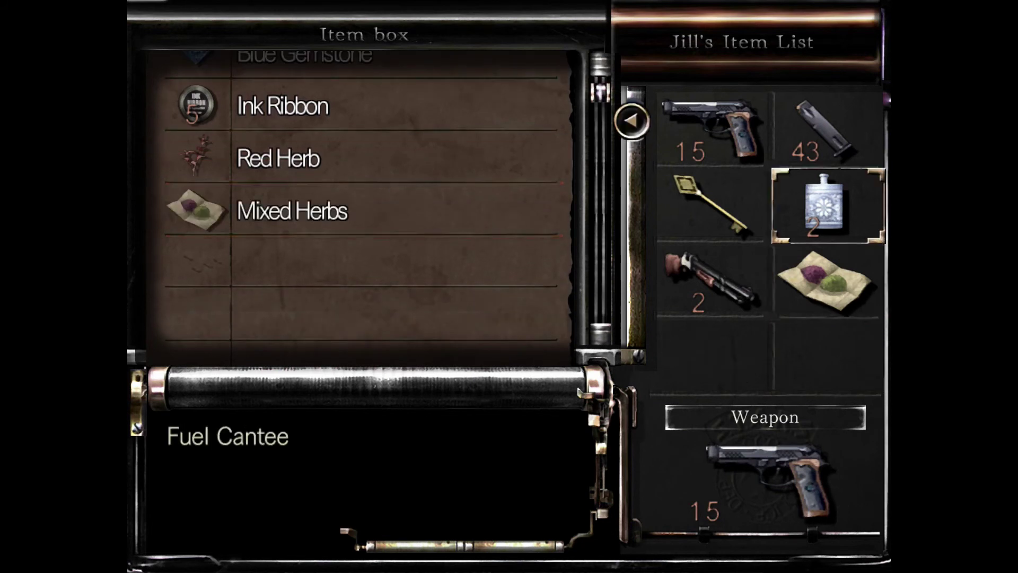
pyautogui.press('Return')
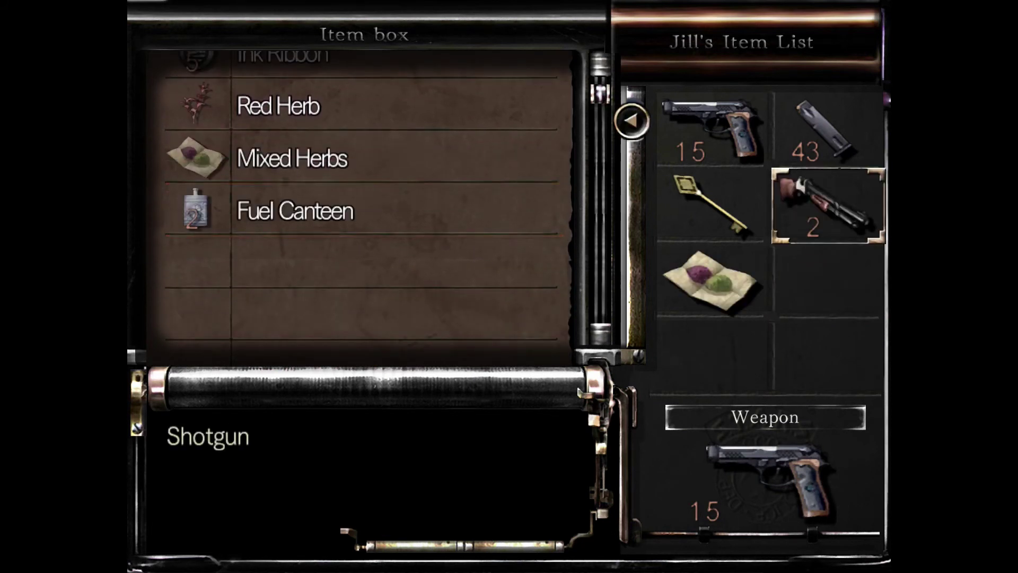
pyautogui.press('Escape')
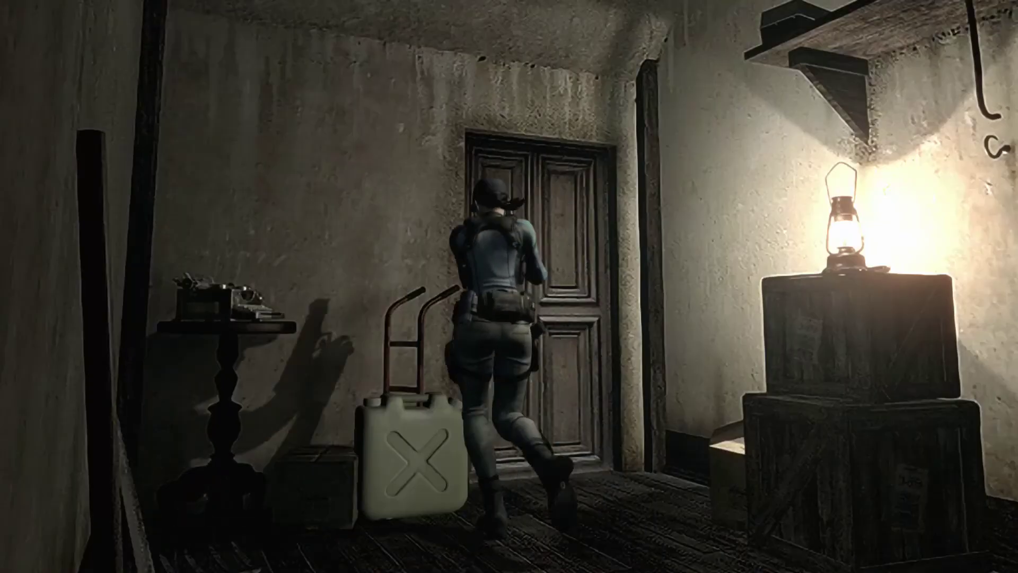
pyautogui.press('Up')
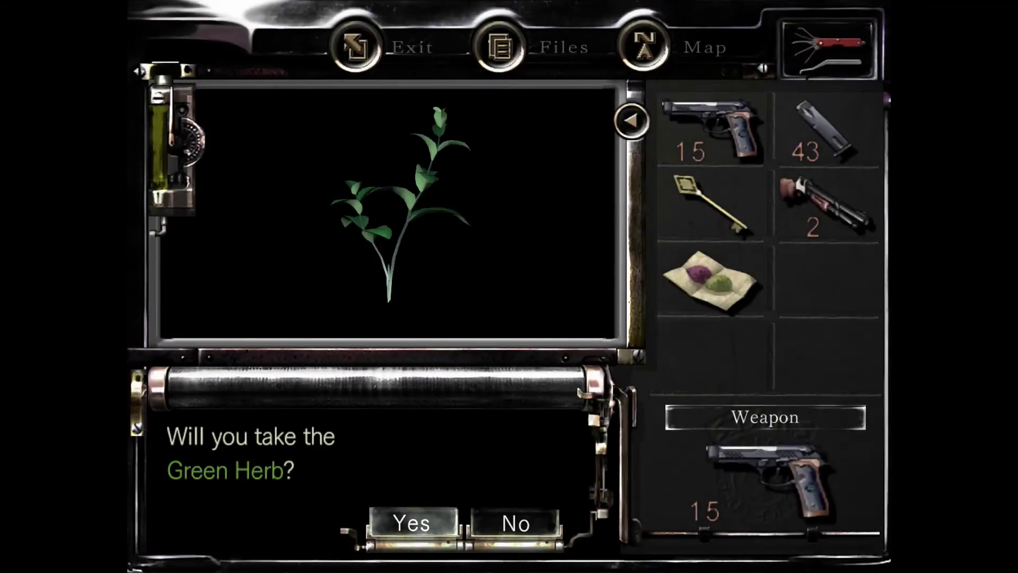
pyautogui.press('Return')
pyautogui.press('Up')
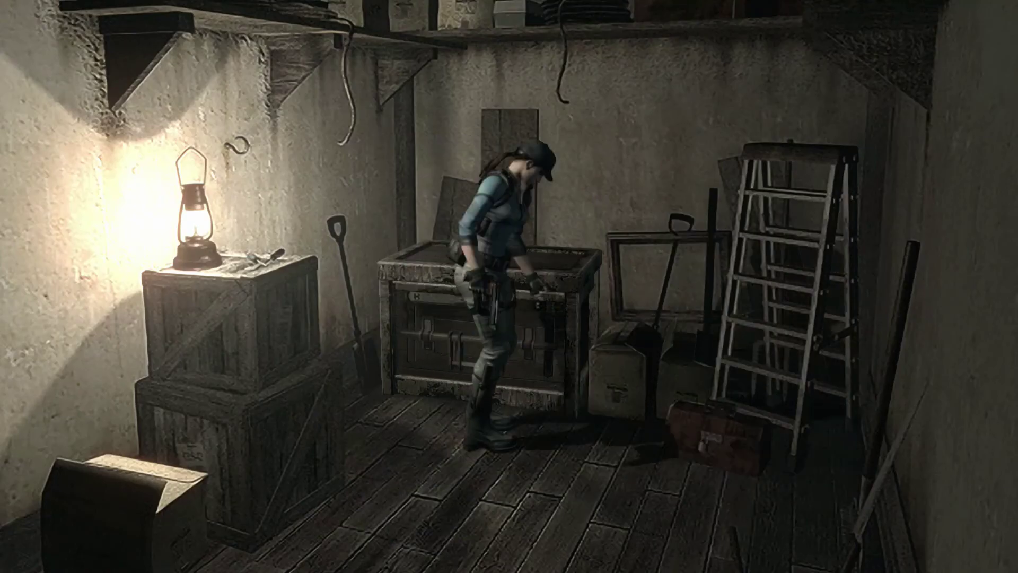
pyautogui.press('Return')
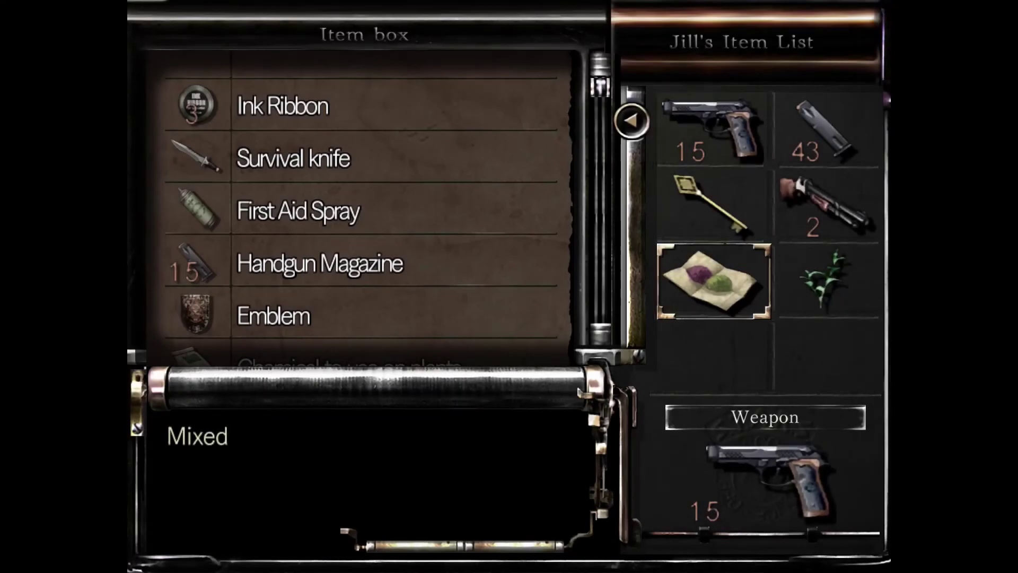
pyautogui.press('Down')
pyautogui.press('Down')
pyautogui.press('Down')
pyautogui.press('Down')
pyautogui.press('Down')
pyautogui.press('Down')
pyautogui.press('Down')
pyautogui.press('Up')
pyautogui.press('Up')
pyautogui.press('Up')
pyautogui.press('Up')
pyautogui.press('Up')
pyautogui.press('Up')
pyautogui.press('Up')
pyautogui.press('Return')
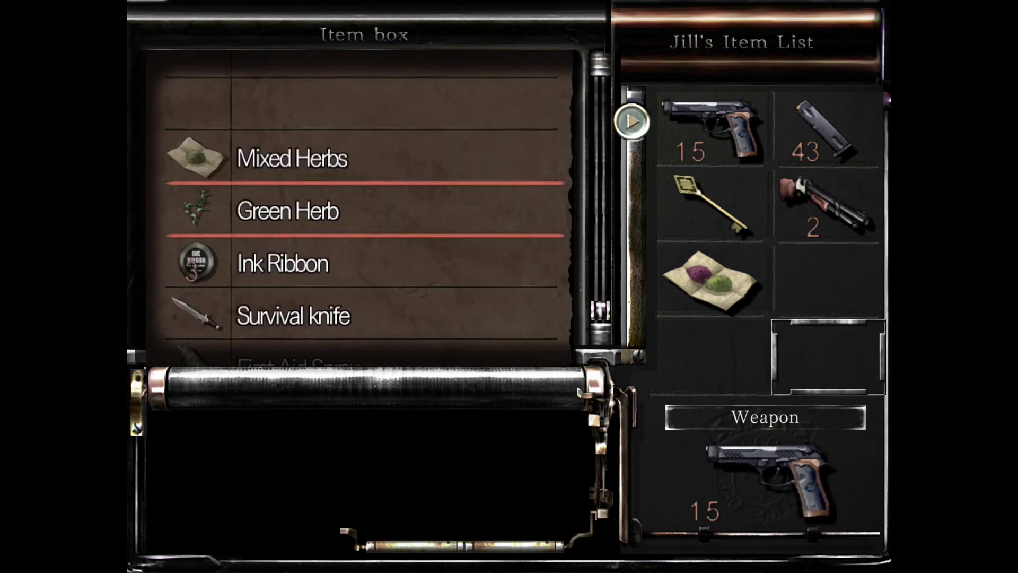
pyautogui.press('Down')
pyautogui.press('Up')
pyautogui.press('Down')
pyautogui.press('Return')
pyautogui.press('Down')
pyautogui.press('Up')
pyautogui.press('Up')
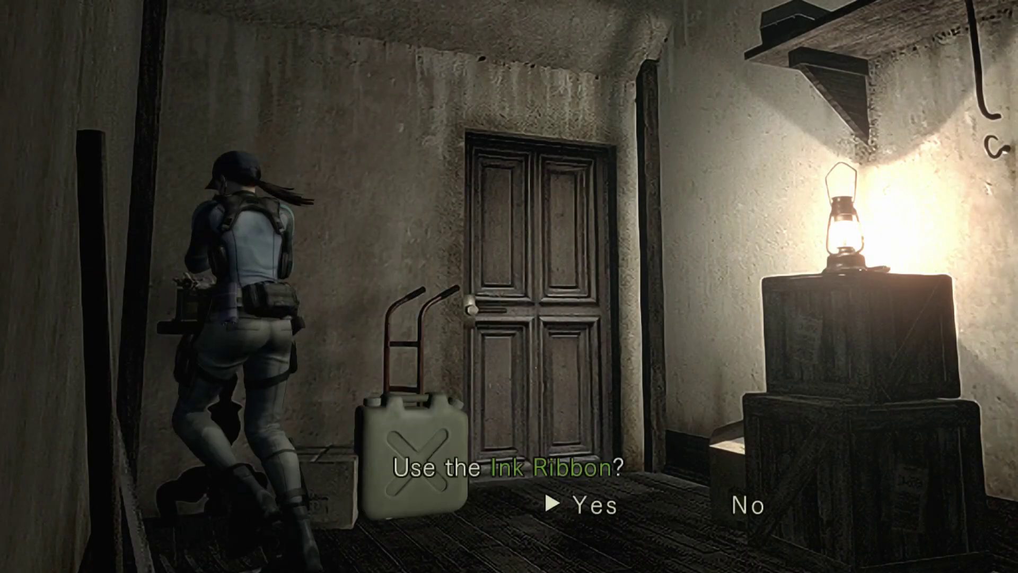
pyautogui.press('Return')
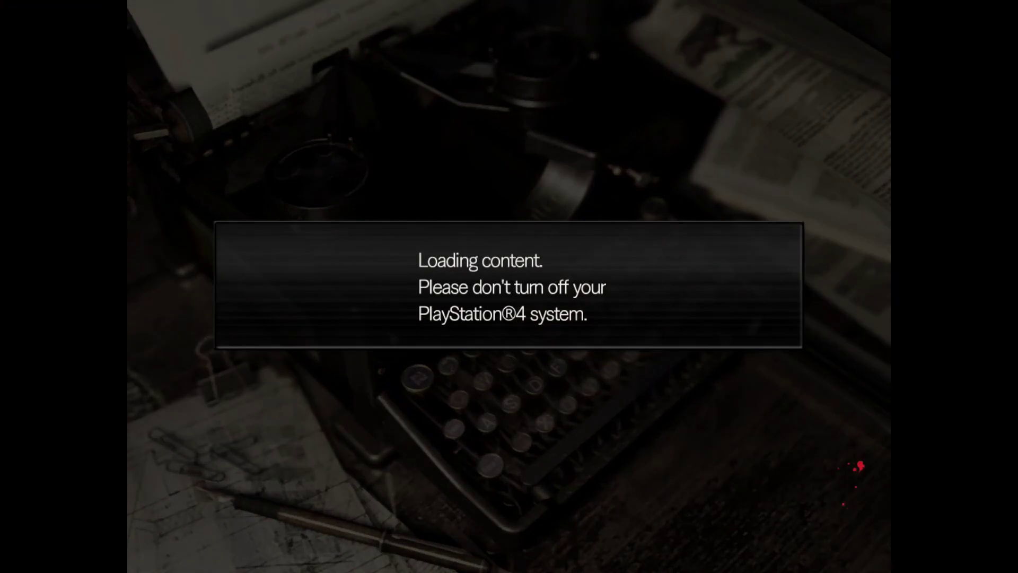